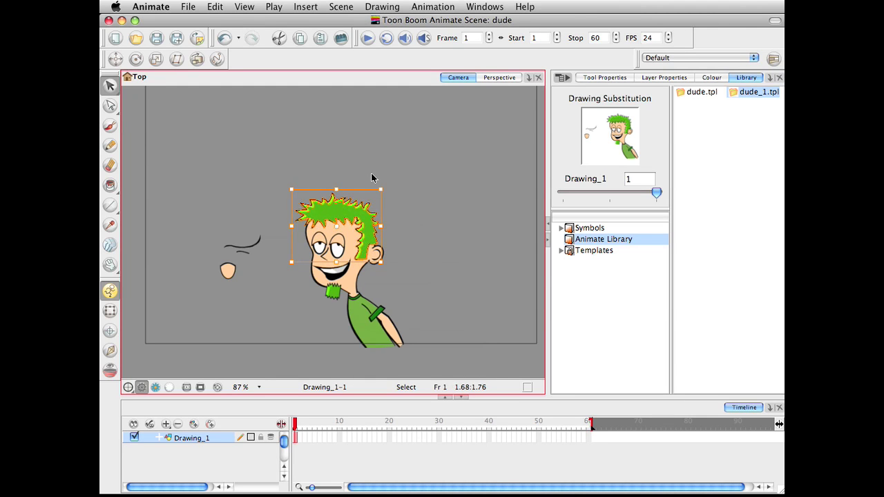
- Deselect the hair and turn on the camera mask so everything outside the frame is dark grey
left_click(424, 155)
key("space")
mouse_move(419, 219)
left_mouse_down()
mouse_move(403, 217)
mouse_move(414, 227)
left_mouse_up()
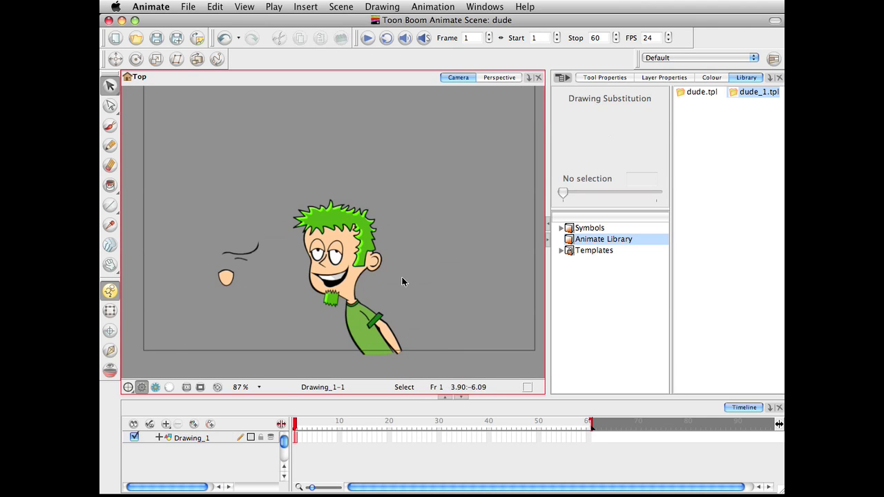
left_click(201, 388)
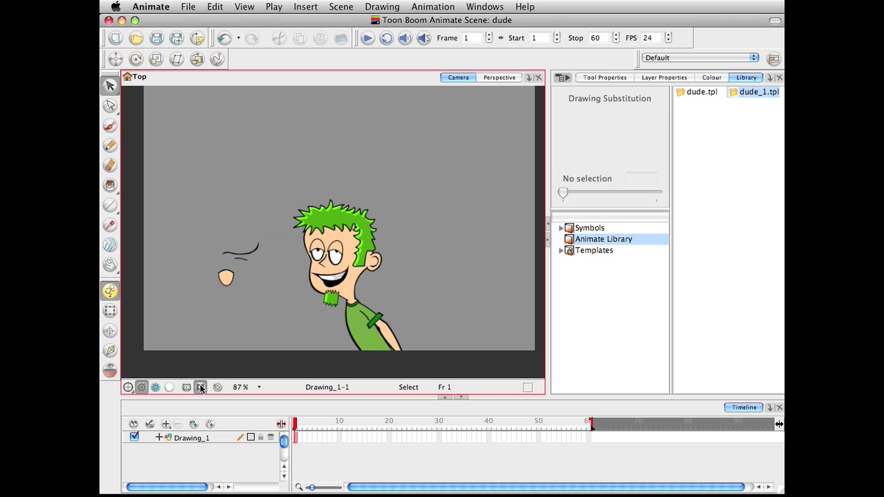
left_click(201, 388)
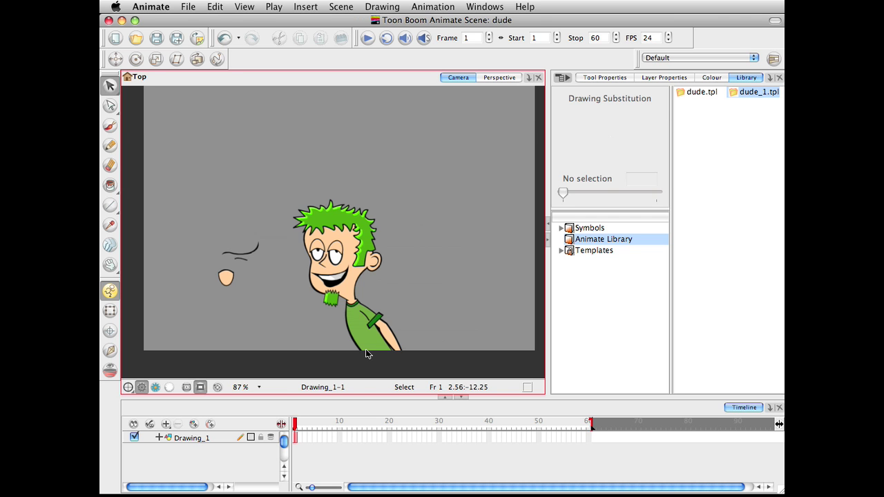
left_click(200, 387)
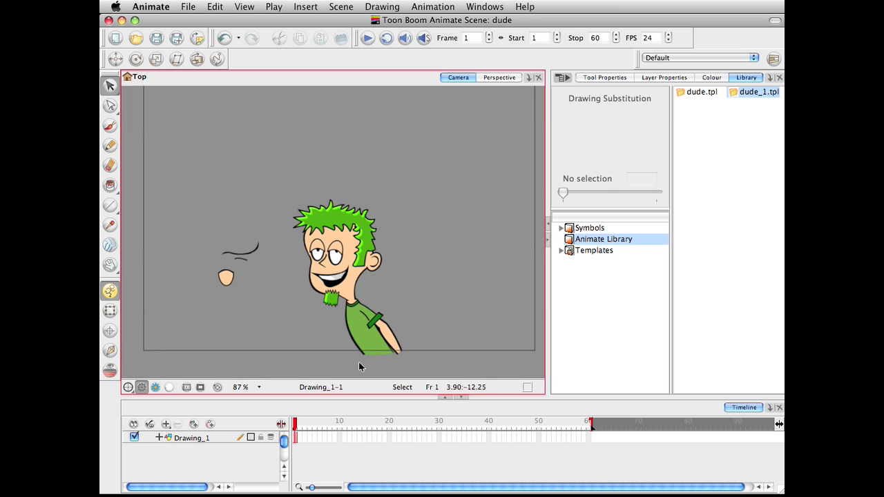
left_click(200, 387)
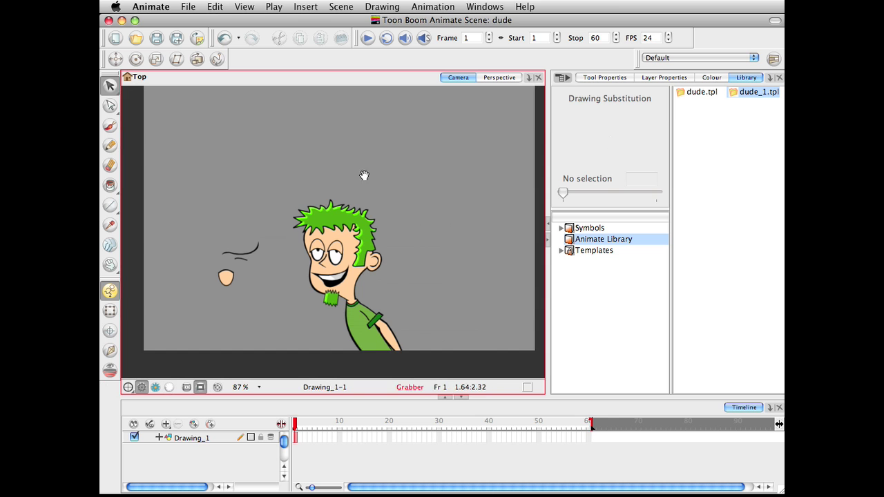
- Extend Drawing_1's exposure through frame 40 with Extend Exposure (F5), then jump to frame 40
left_click_drag(363, 173, 365, 186)
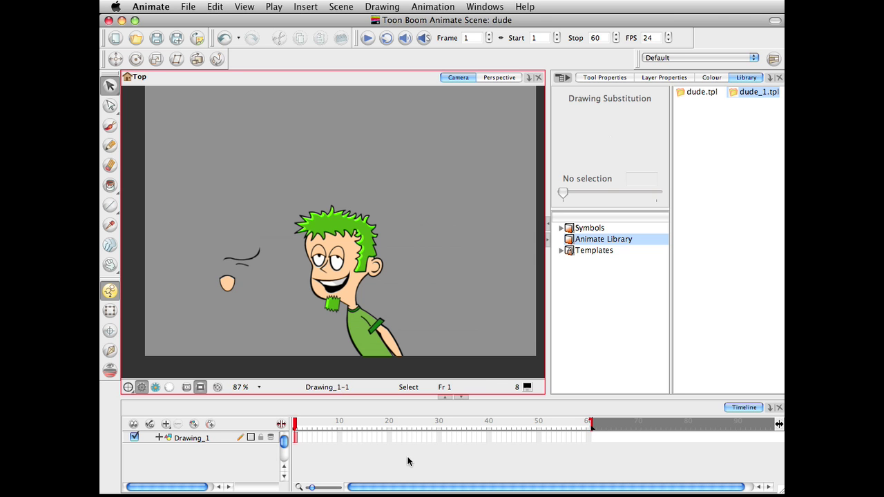
left_click_drag(304, 437, 465, 440)
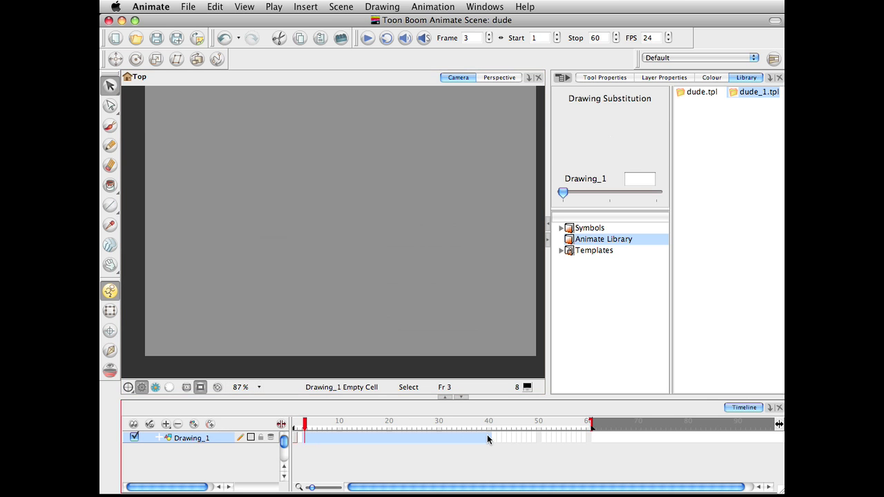
key("]")
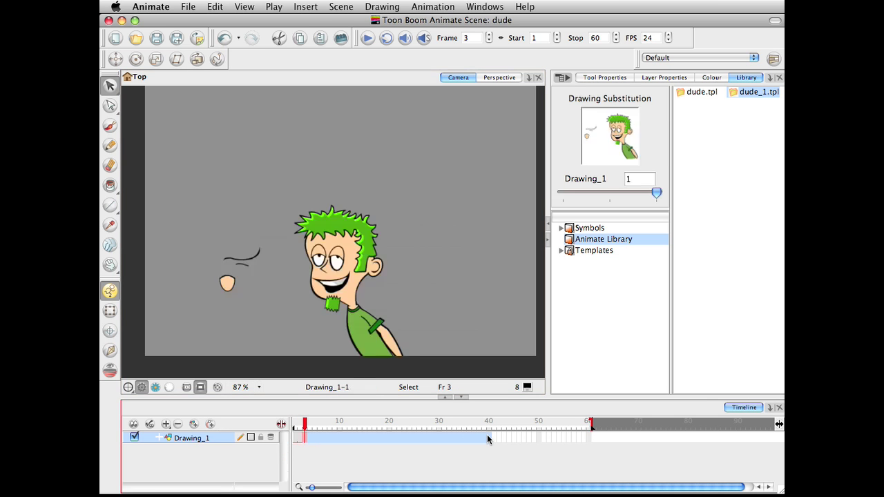
key("F5")
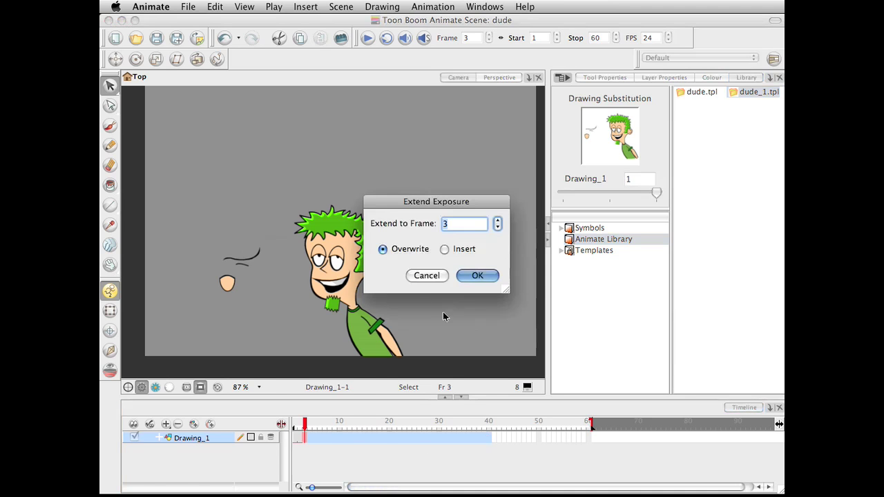
key("Return")
left_click(474, 452)
left_click(487, 438)
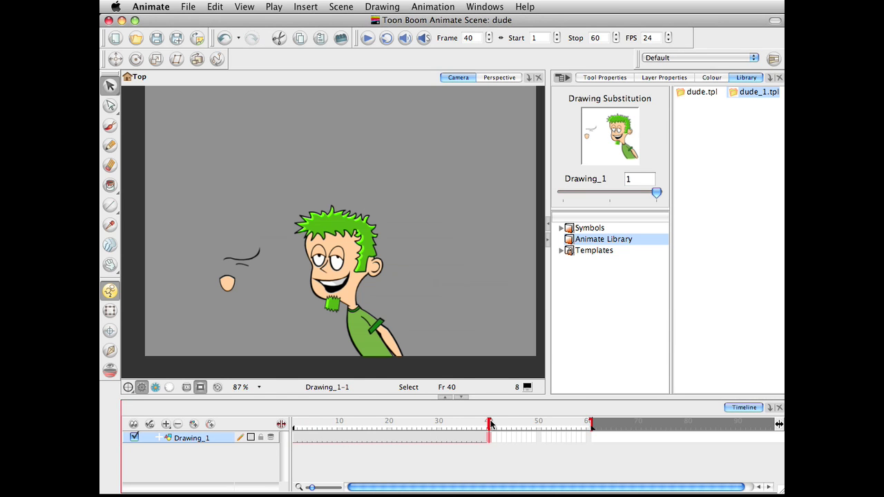
- Move the scene's Stop marker from frame 60 to frame 40 and return the playhead to frame 1
mouse_move(490, 420)
left_mouse_down()
mouse_move(314, 422)
mouse_move(439, 422)
mouse_move(503, 410)
mouse_move(318, 423)
mouse_move(493, 422)
mouse_move(481, 423)
left_mouse_up()
mouse_move(593, 424)
left_mouse_down()
mouse_move(683, 423)
mouse_move(356, 423)
mouse_move(463, 414)
left_mouse_up()
left_click(494, 424)
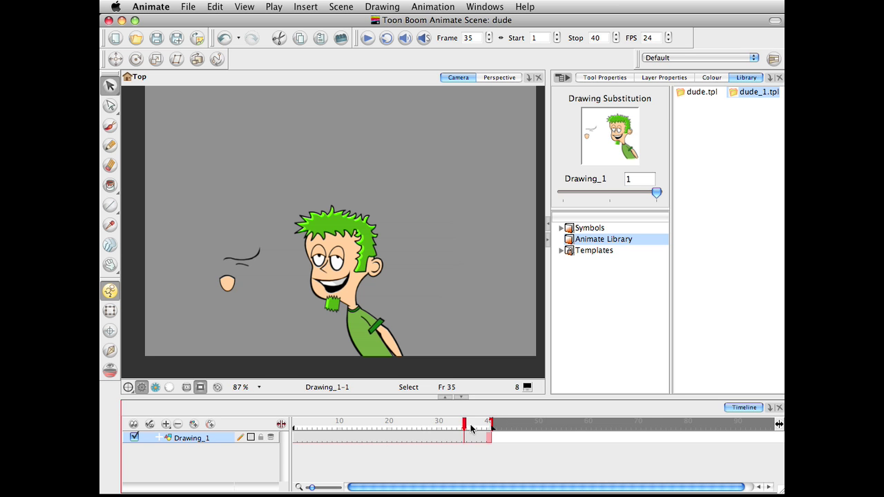
left_click_drag(464, 423, 288, 445)
left_click(294, 439)
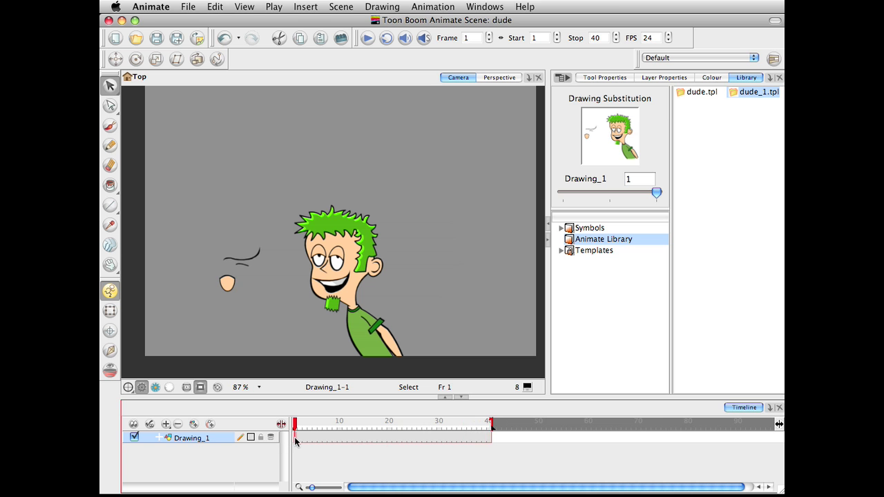
- Insert keyframes on Drawing_1 at frame 1 and at frame 40, then clear the selection
right_click(295, 441)
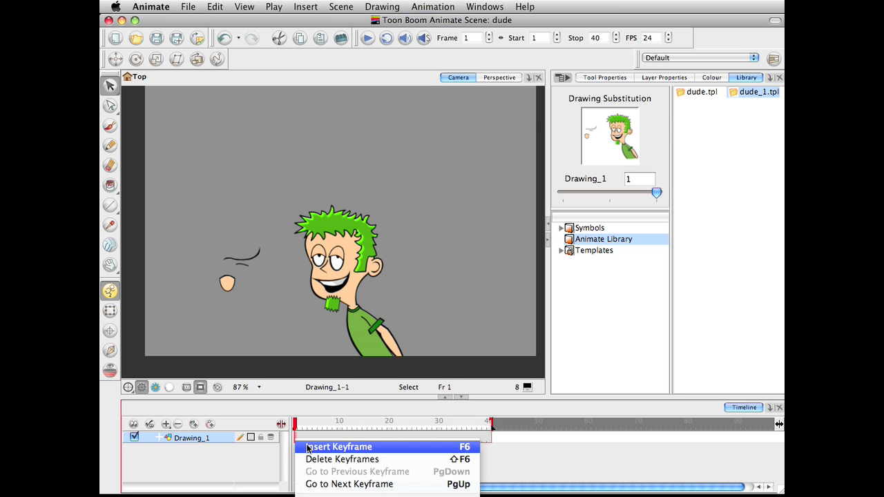
left_click(308, 447)
left_click(488, 439)
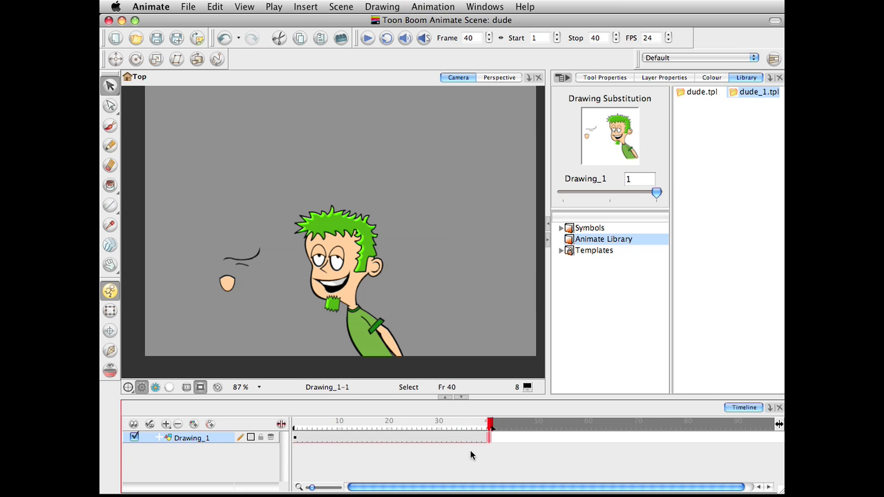
key("F6")
left_click(293, 256)
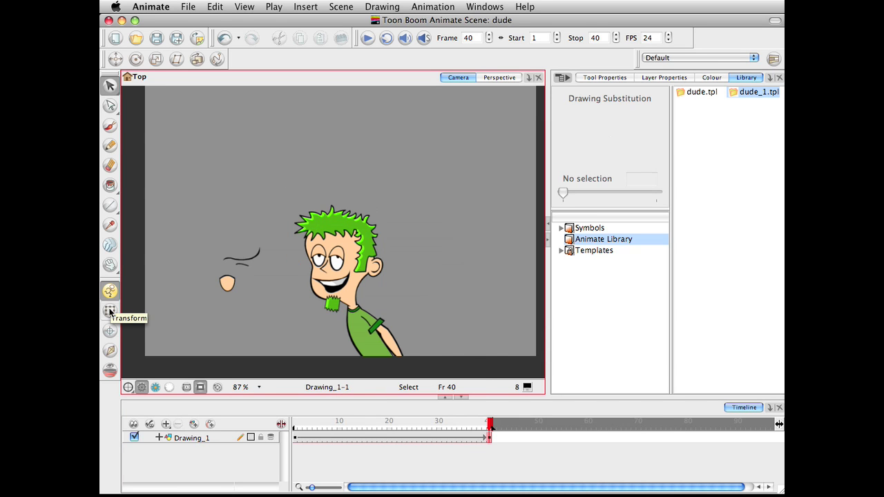
- At frame 40, marquee-select all the character's strokes and drag them right with the Transform tool
left_click(109, 312)
left_click(365, 255)
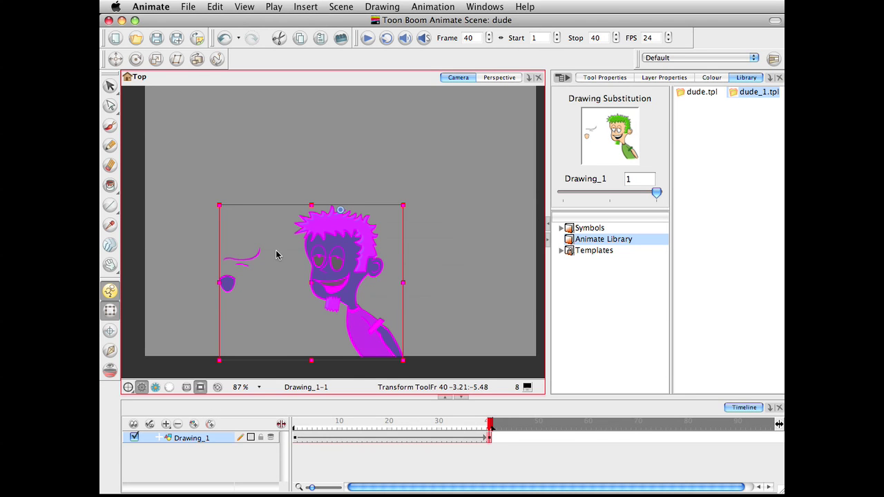
left_click(111, 84)
left_click(111, 84)
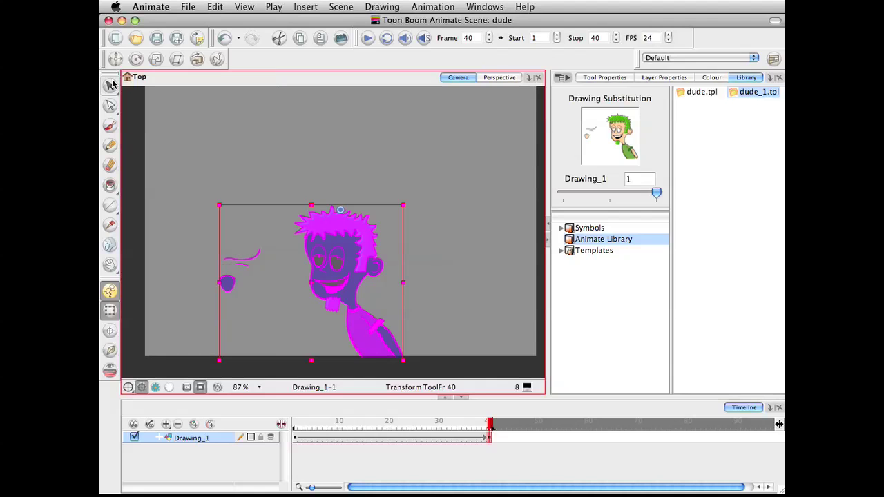
left_click(110, 84)
left_click_drag(196, 170, 454, 379)
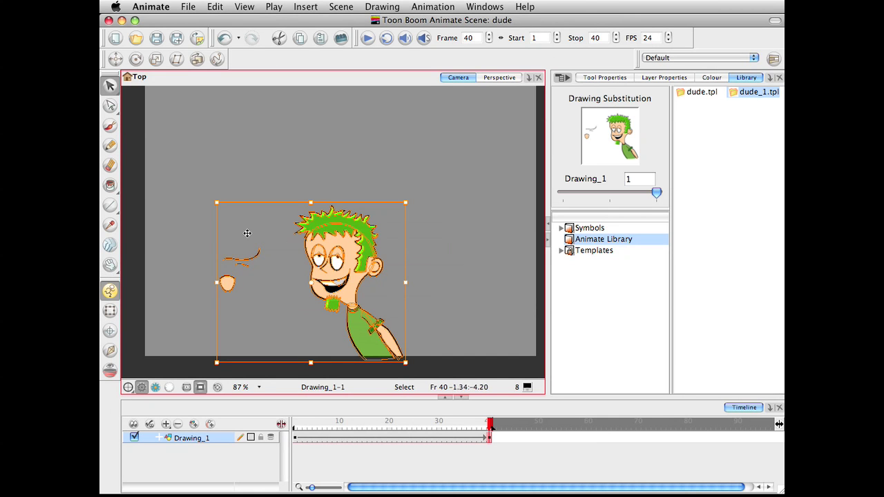
left_click(110, 311)
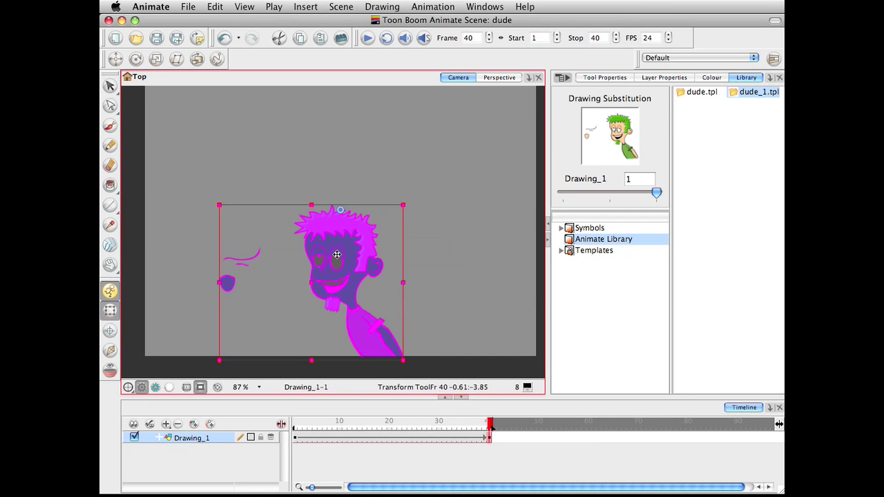
left_click_drag(339, 252, 429, 250)
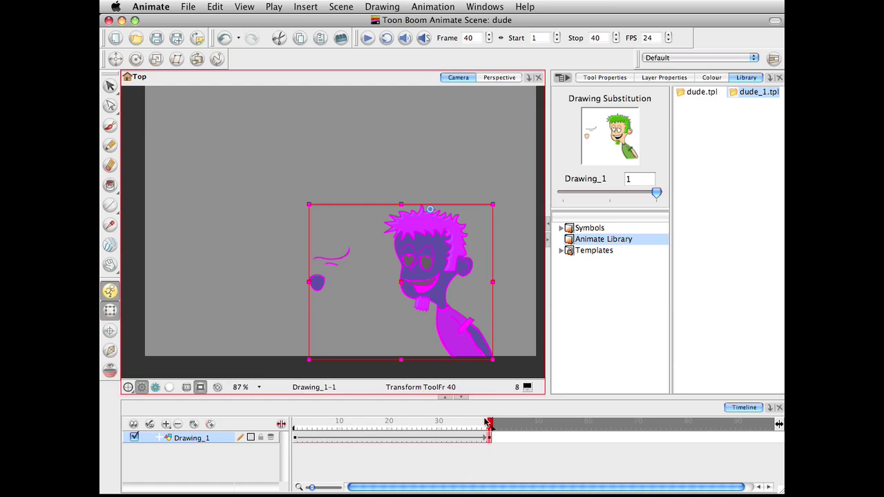
- At frame 20, nudge the character slightly down and left to create a mid-motion keyframe
left_click(359, 424)
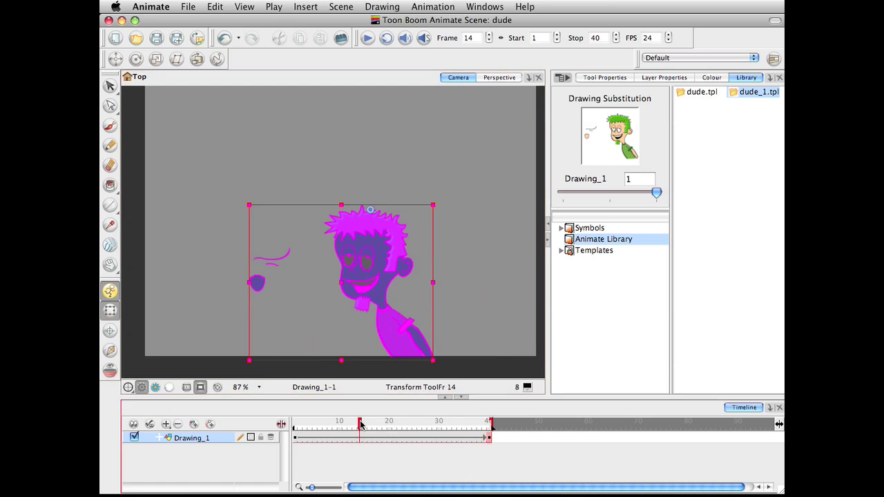
mouse_move(361, 424)
left_mouse_down()
mouse_move(329, 423)
mouse_move(488, 423)
mouse_move(299, 423)
mouse_move(483, 423)
mouse_move(324, 423)
mouse_move(389, 401)
left_mouse_up()
left_click(380, 243)
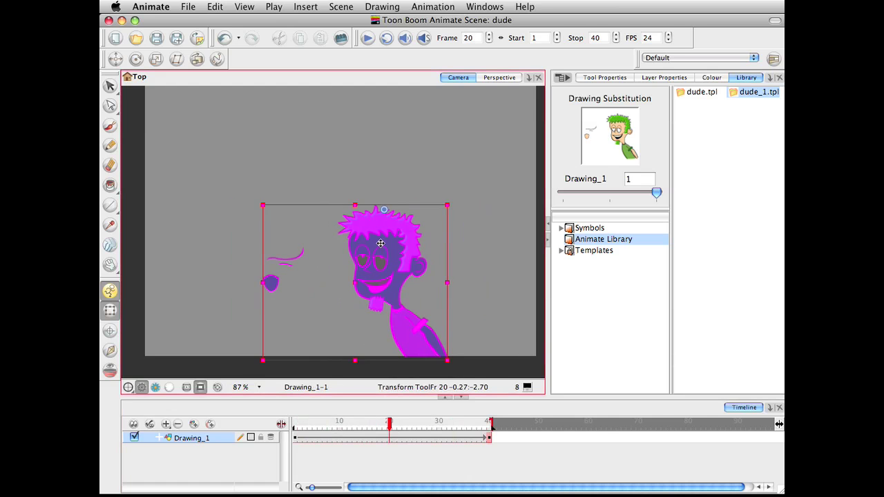
left_click_drag(380, 243, 376, 257)
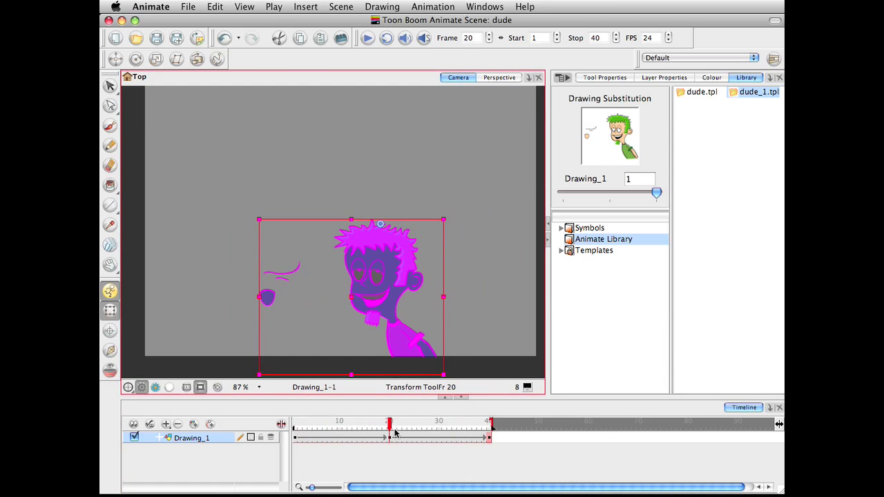
- Scrub the timeline to preview the motion through the new frame-20 pose, deselecting the character
mouse_move(392, 423)
left_mouse_down()
mouse_move(314, 423)
mouse_move(455, 427)
mouse_move(291, 428)
mouse_move(385, 449)
mouse_move(490, 441)
mouse_move(404, 446)
mouse_move(464, 428)
left_mouse_up()
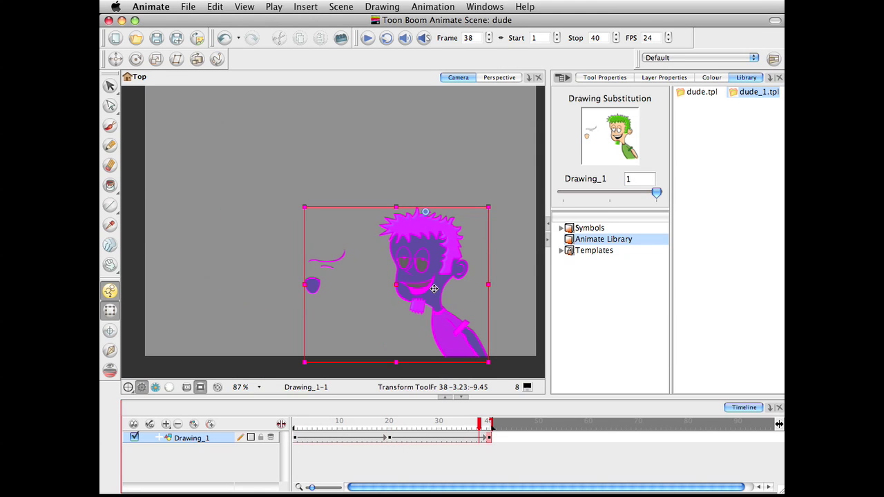
mouse_move(481, 422)
left_mouse_down()
mouse_move(349, 424)
mouse_move(483, 445)
mouse_move(325, 453)
mouse_move(391, 449)
left_mouse_up()
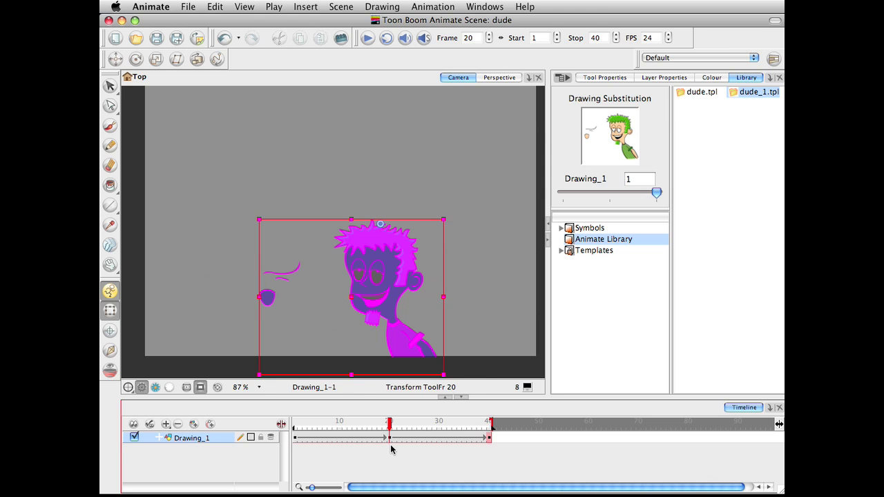
left_click(284, 193)
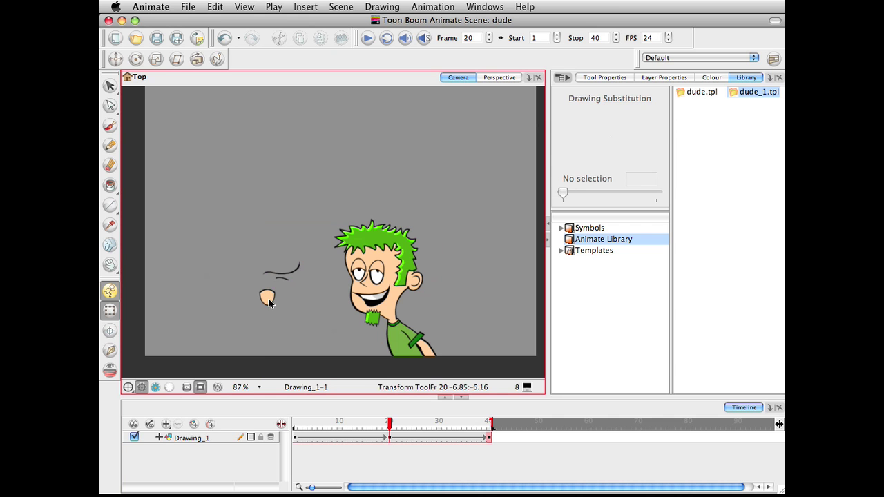
left_click_drag(387, 412, 386, 443)
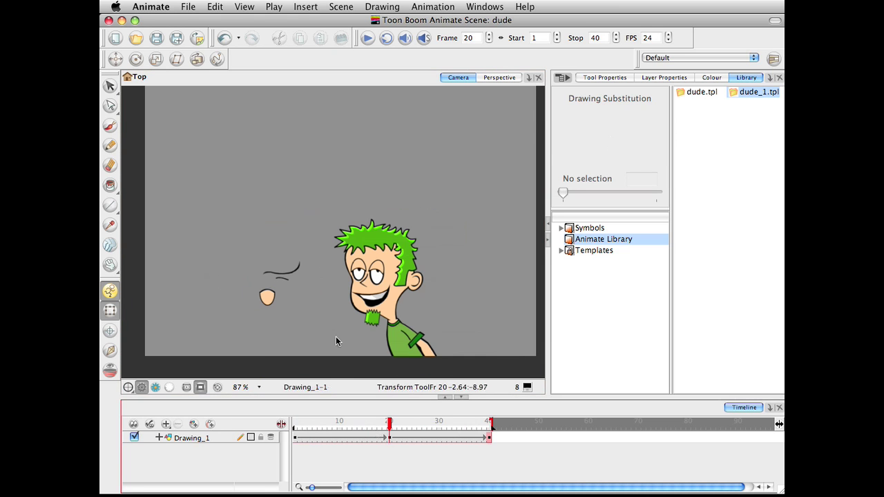
- Select and delete the hand beside the character's face
key("alt+s")
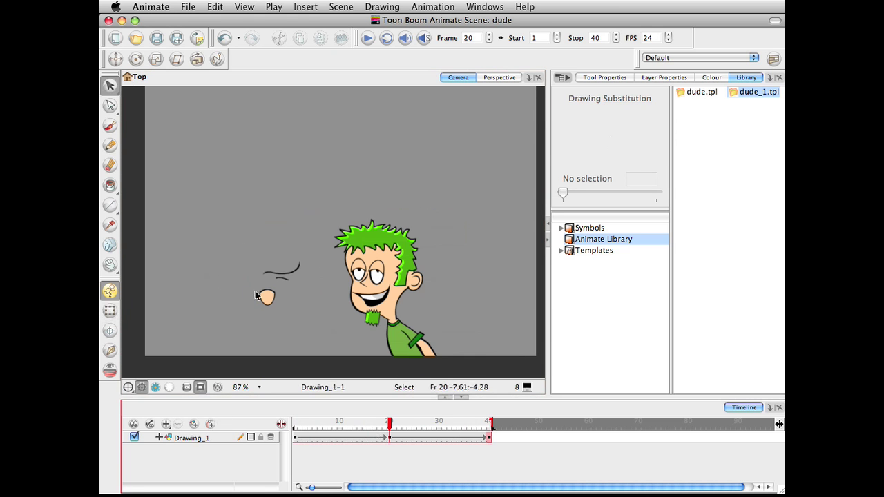
left_click(274, 253)
left_click(266, 296)
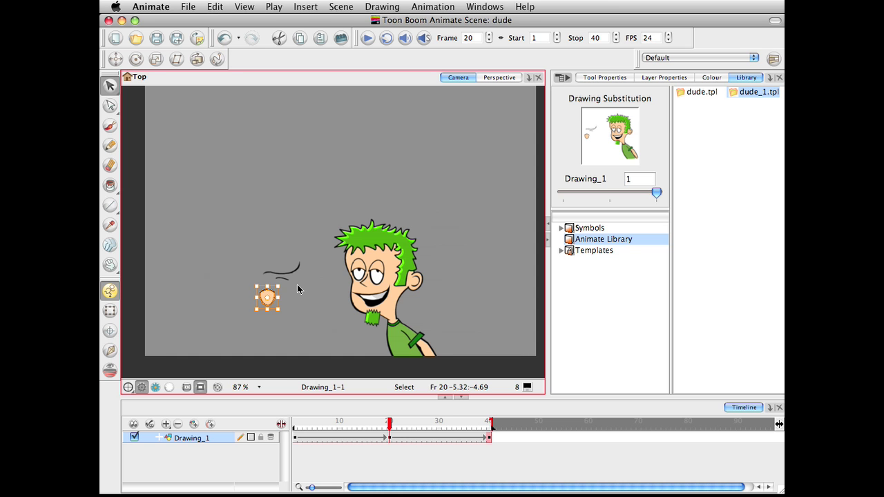
key("Delete")
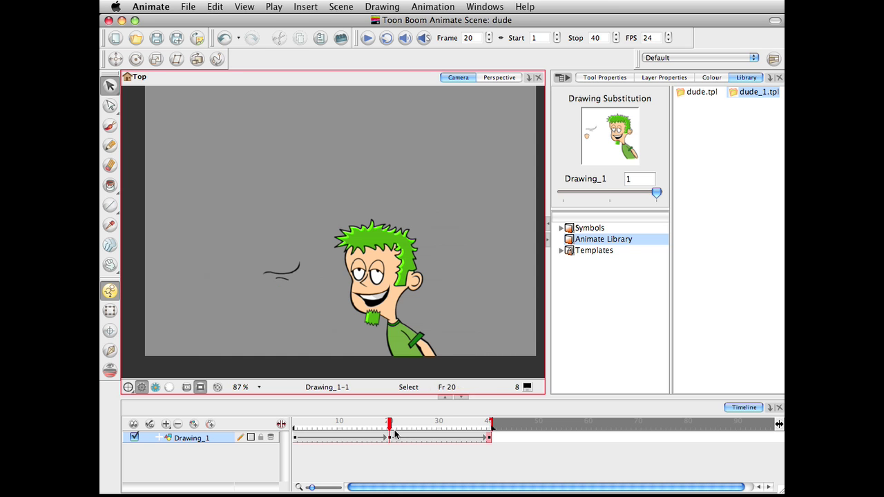
- Scrub back to frame 1 to check the starting pose and clear the selection
mouse_move(389, 424)
left_mouse_down()
mouse_move(294, 427)
mouse_move(489, 426)
mouse_move(391, 433)
left_mouse_up()
left_click(268, 298)
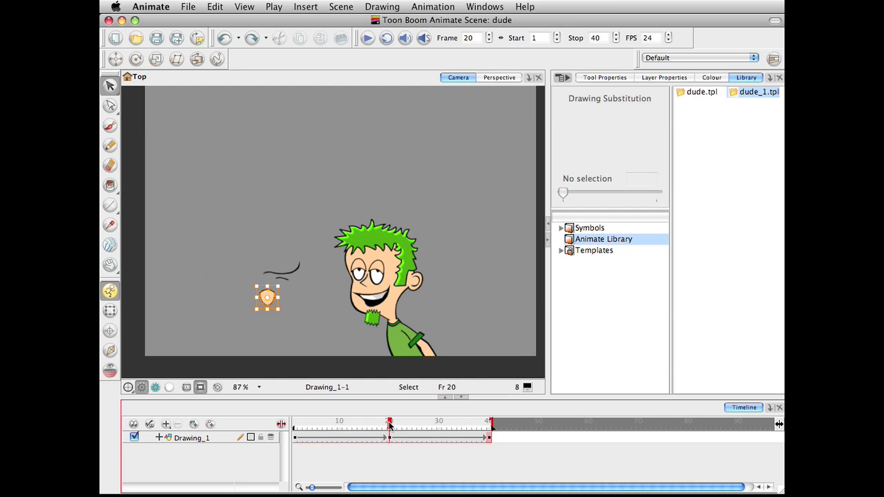
left_click_drag(390, 434, 295, 442)
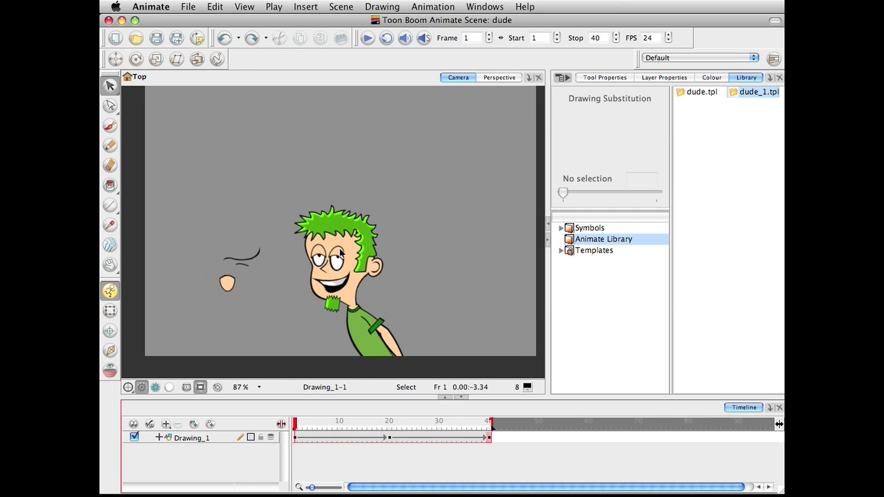
left_click(354, 282)
left_click(199, 208)
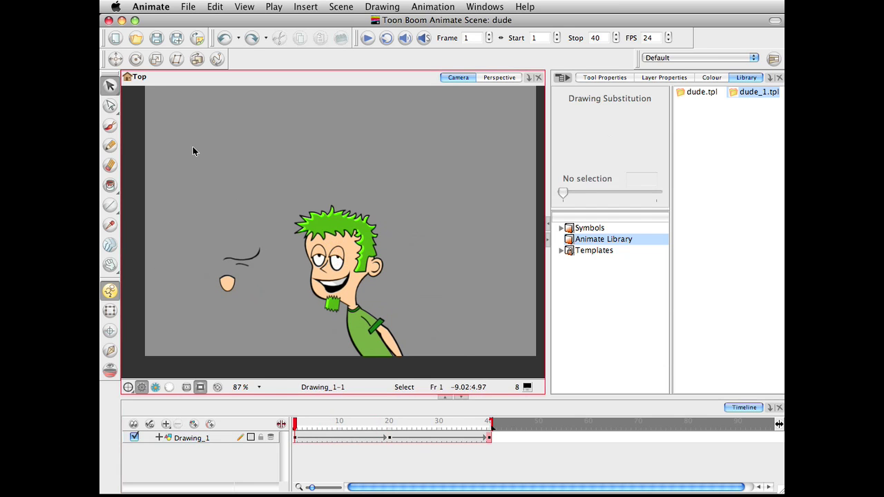
- Select the entire character drawing and duplicate it with Drawing > Duplicate Drawings
mouse_move(192, 145)
left_mouse_down()
mouse_move(377, 345)
mouse_move(417, 342)
left_mouse_up()
left_click(381, 6)
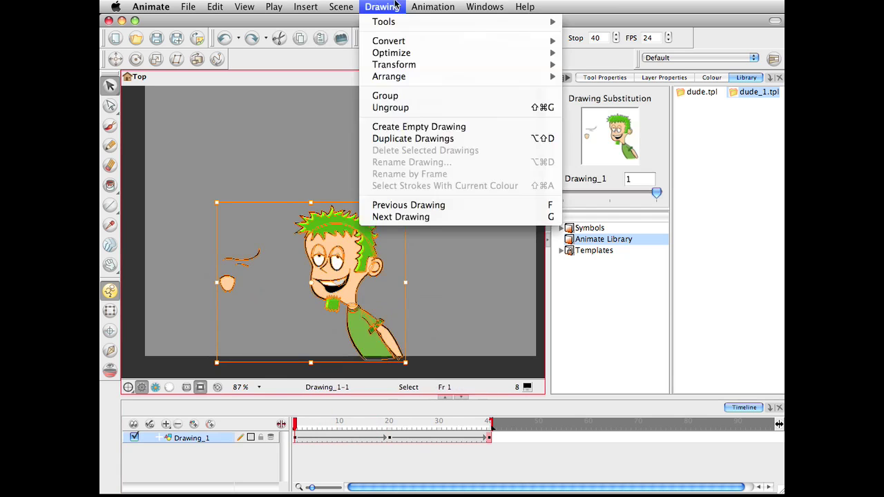
mouse_move(397, 77)
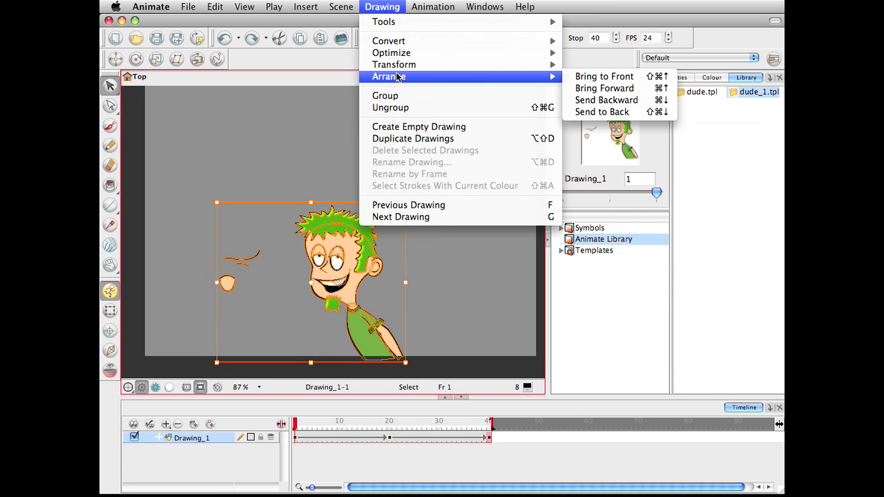
left_click(397, 139)
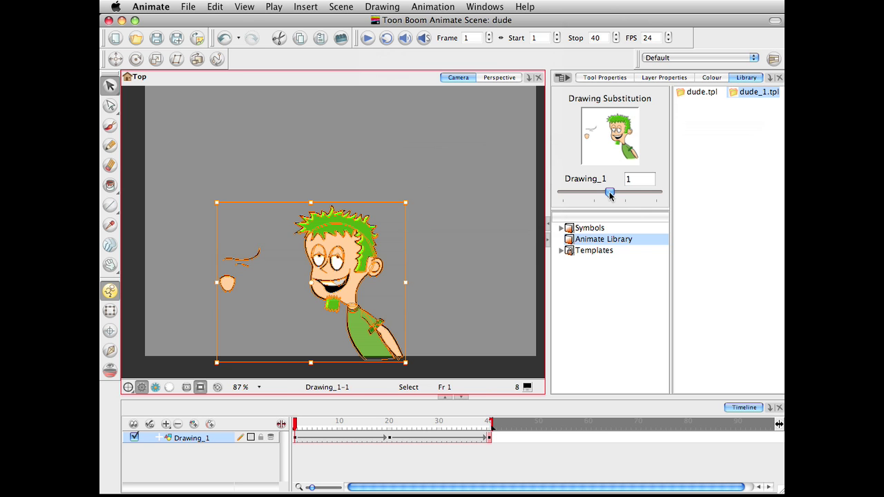
- Preview drawing 2 on the substitution slider, then set it back to drawing 1 and deselect
left_click_drag(609, 195, 665, 199)
left_click_drag(656, 194, 609, 195)
left_click(213, 172)
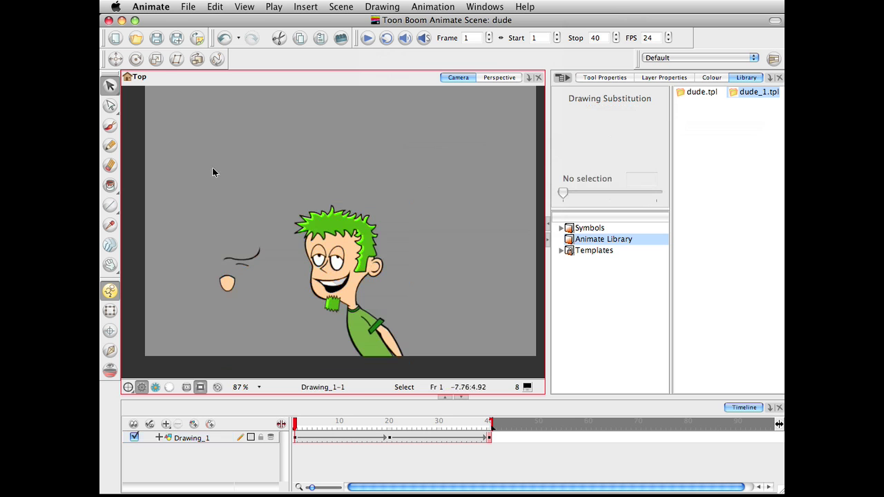
- Delete the loose face piece and curved stroke from drawing 1, then show the library's Symbols folder
left_click(226, 281)
key("Delete")
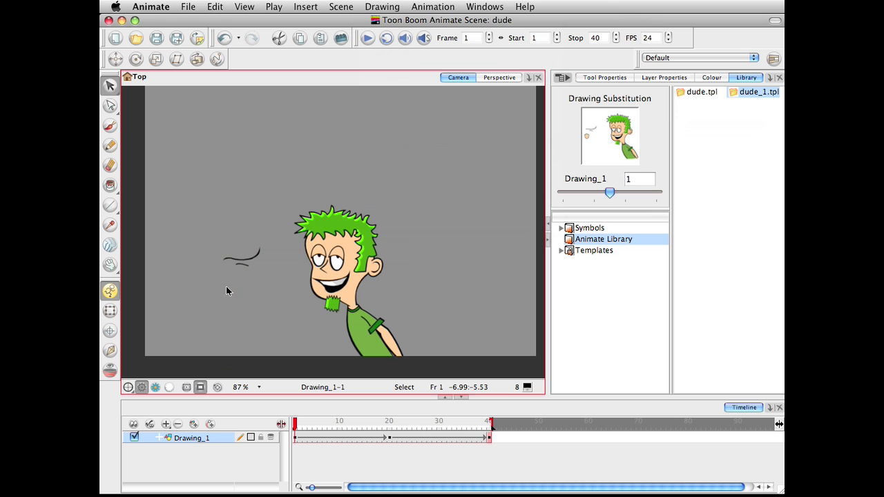
left_click(234, 254)
key("Delete")
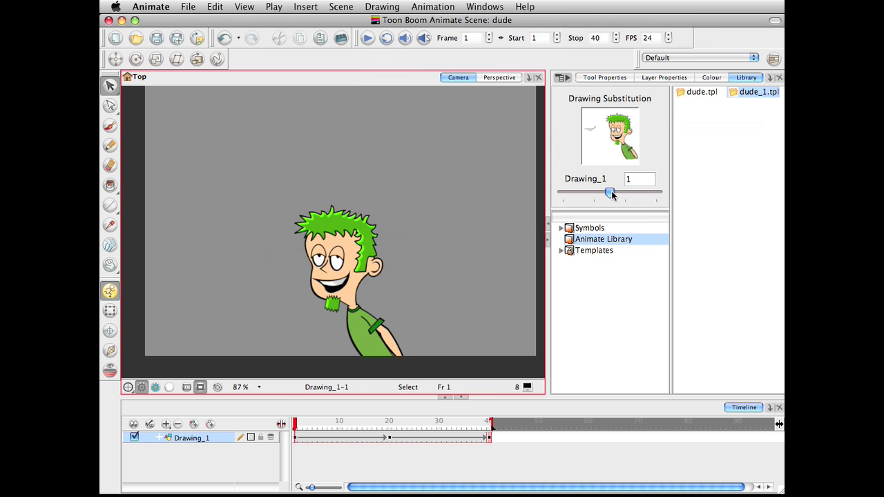
mouse_move(609, 197)
left_mouse_down()
mouse_move(655, 193)
mouse_move(610, 194)
left_mouse_up()
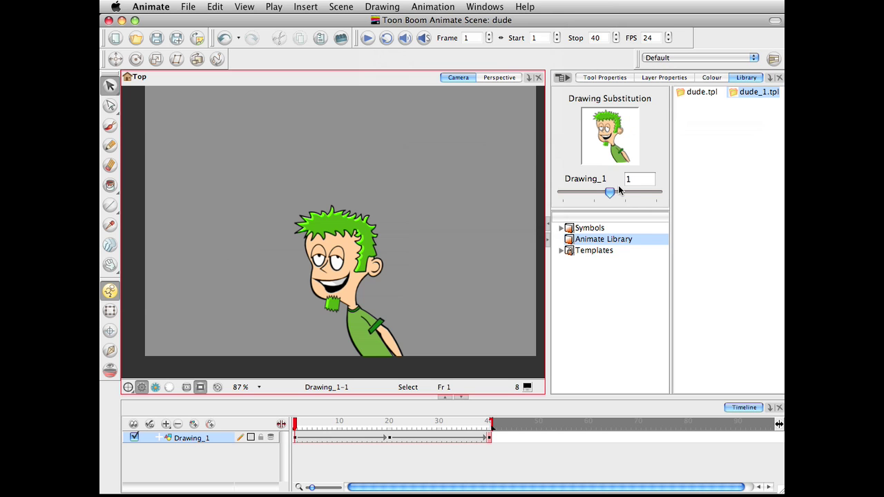
left_click(587, 228)
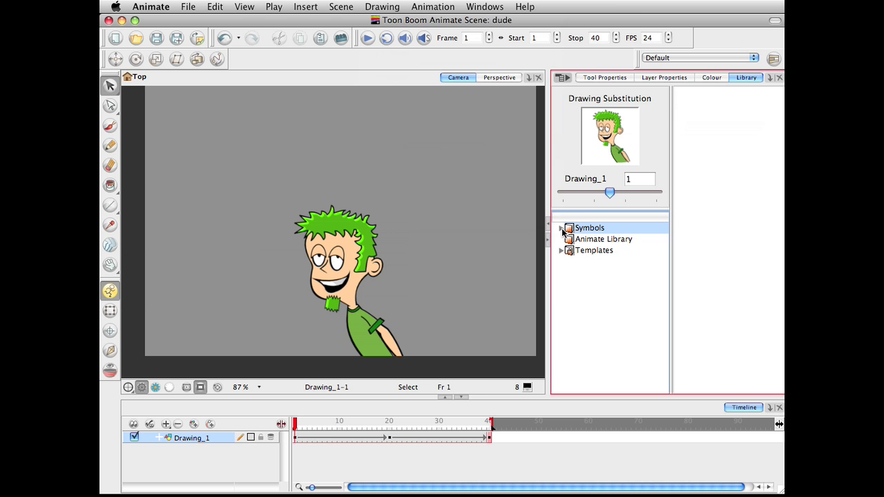
- Deselect the head and scrub between frames 5 and 40 to preview the motion
left_click(336, 266)
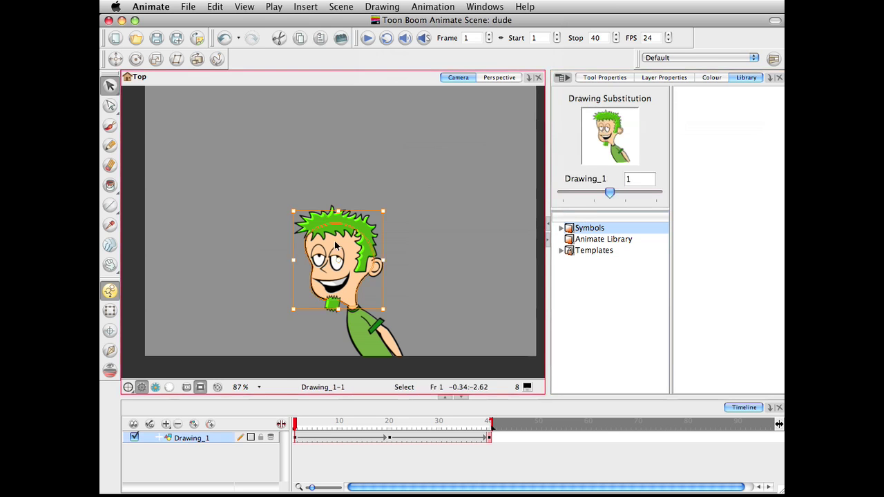
left_click(369, 169)
left_click(314, 424)
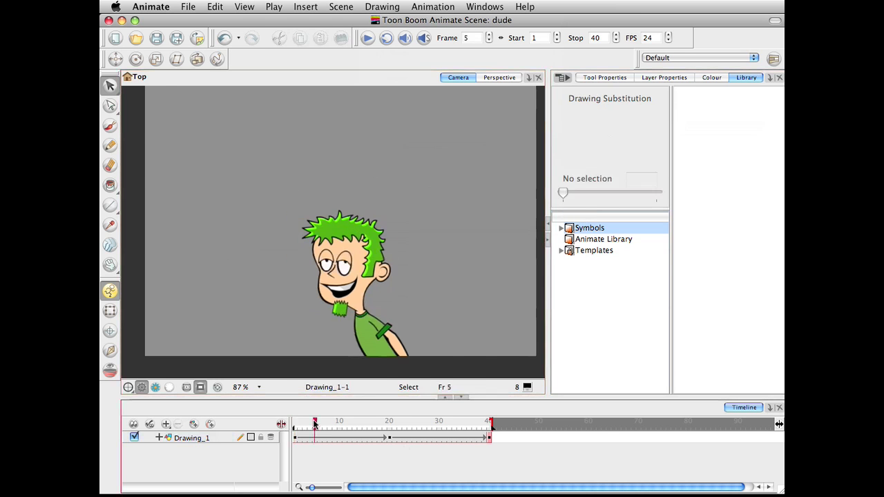
left_click_drag(314, 424, 494, 414)
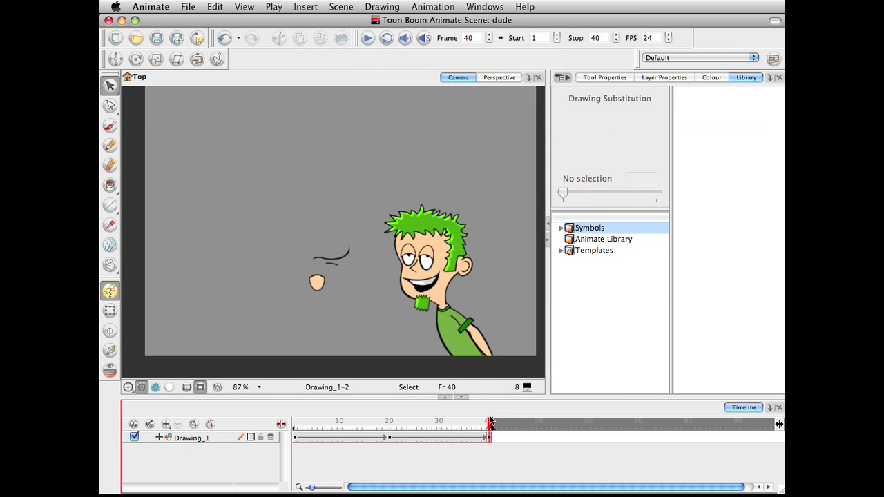
mouse_move(489, 422)
left_mouse_down()
mouse_move(385, 424)
mouse_move(495, 425)
left_mouse_up()
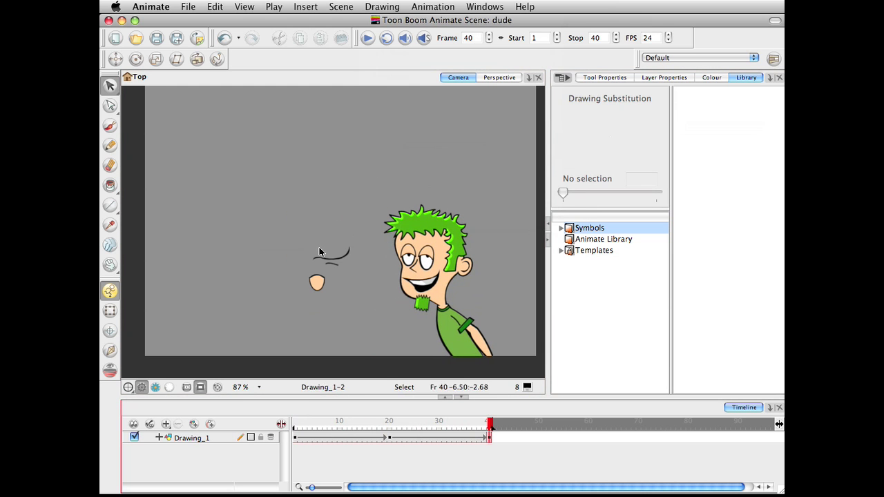
left_click_drag(491, 425, 295, 426)
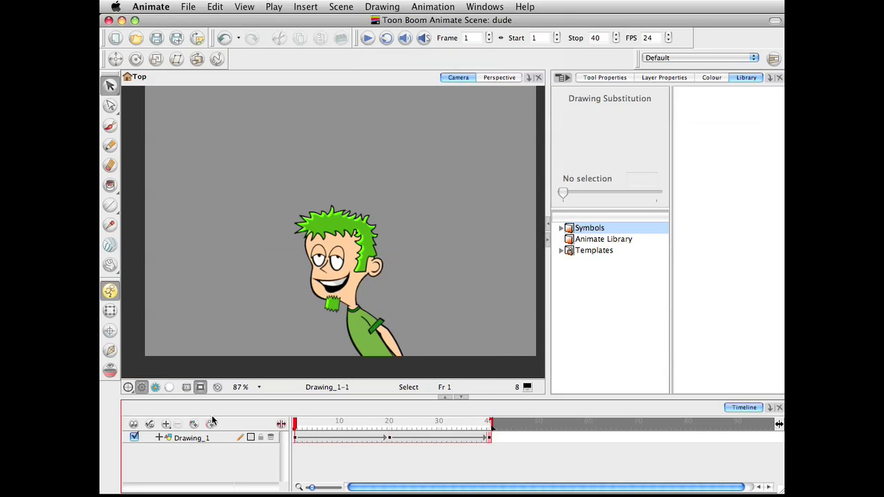
- Substitute drawing 2 at frame 6 and switch back to drawing 1 at frame 9
left_click(314, 438)
left_click(320, 439)
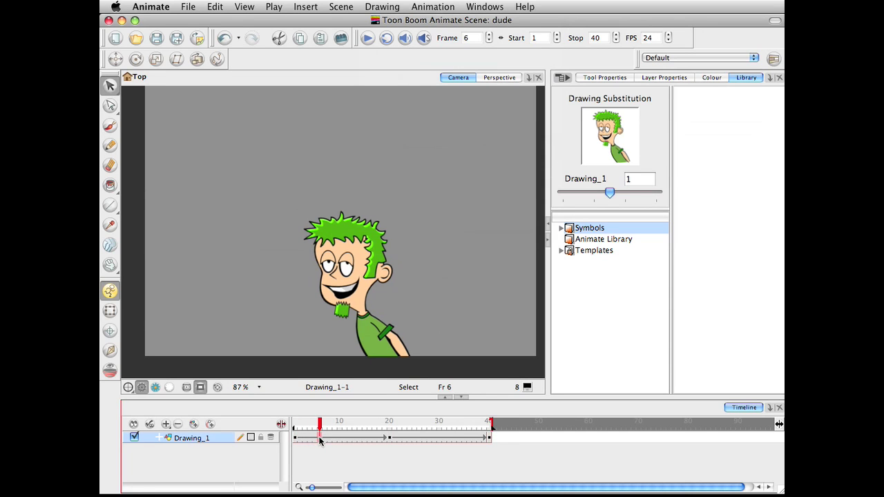
left_click(627, 194)
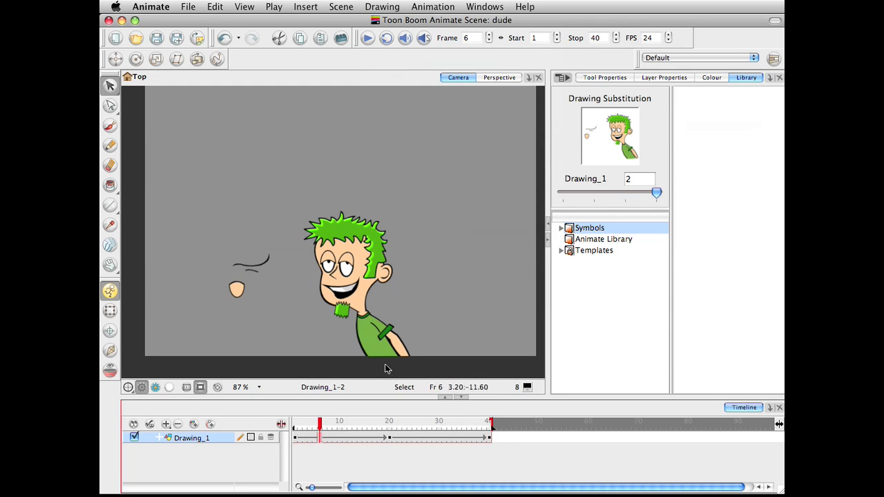
left_click(335, 422)
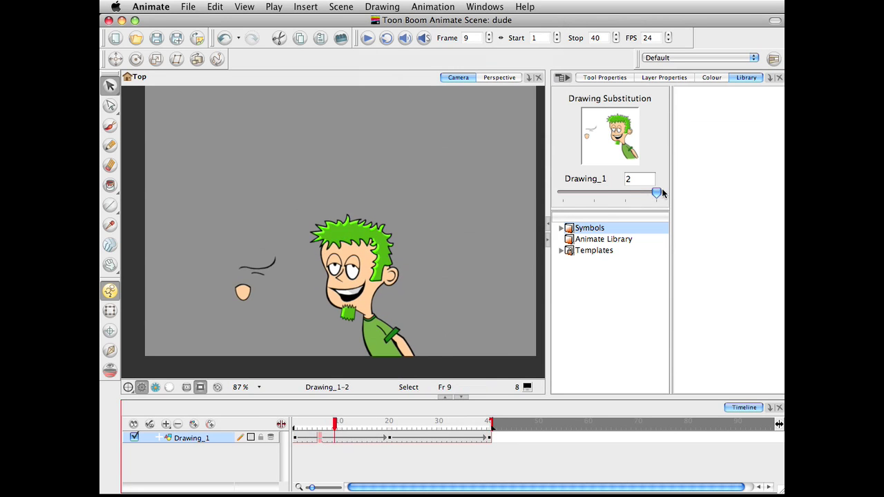
left_click(631, 194)
mouse_move(337, 432)
left_mouse_down()
mouse_move(317, 429)
mouse_move(341, 429)
left_mouse_up()
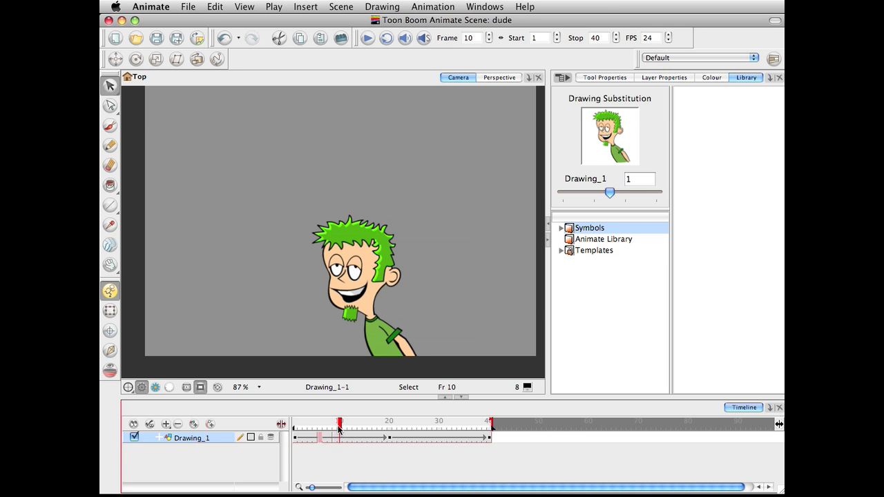
mouse_move(338, 429)
left_mouse_down()
mouse_move(301, 429)
mouse_move(339, 430)
mouse_move(321, 431)
left_mouse_up()
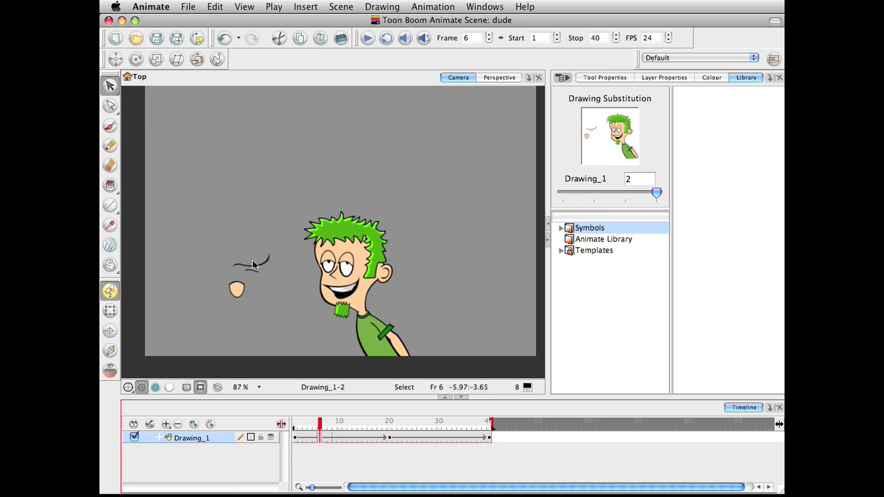
- Delete the grinning mouth and move the loose flat mouth stroke onto the face
left_click(344, 297)
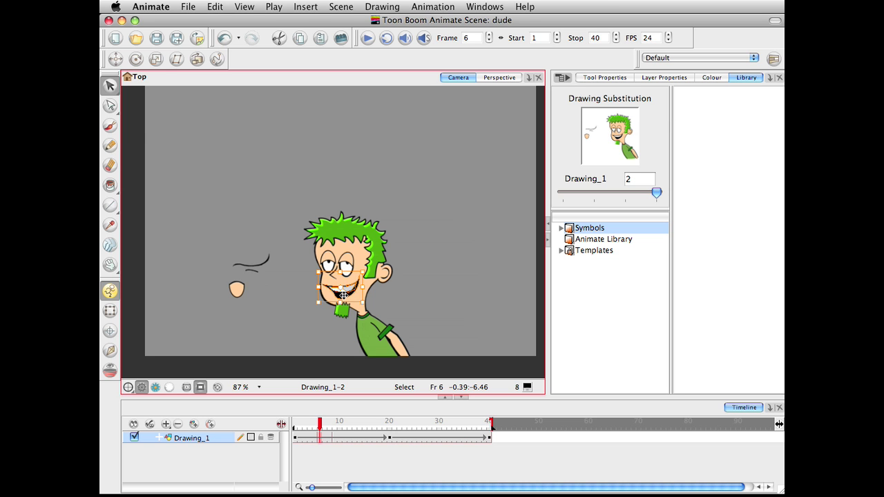
key("Delete")
left_click(269, 266)
mouse_move(269, 267)
left_mouse_down()
mouse_move(348, 285)
mouse_move(338, 286)
left_mouse_up()
left_click(345, 314)
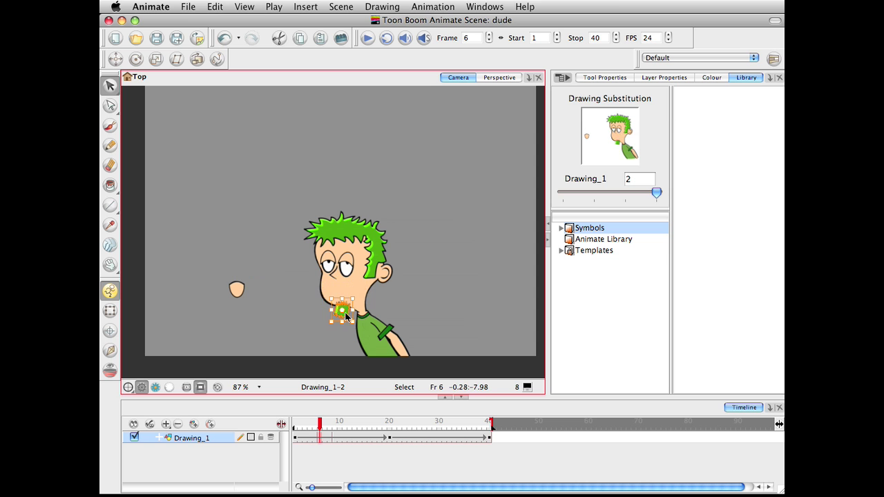
left_click(346, 297)
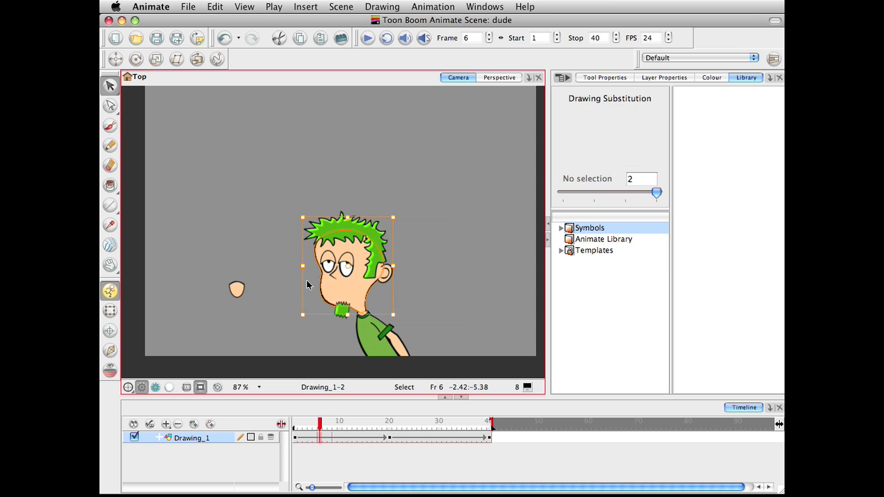
key("super+z")
left_click_drag(261, 268, 357, 295)
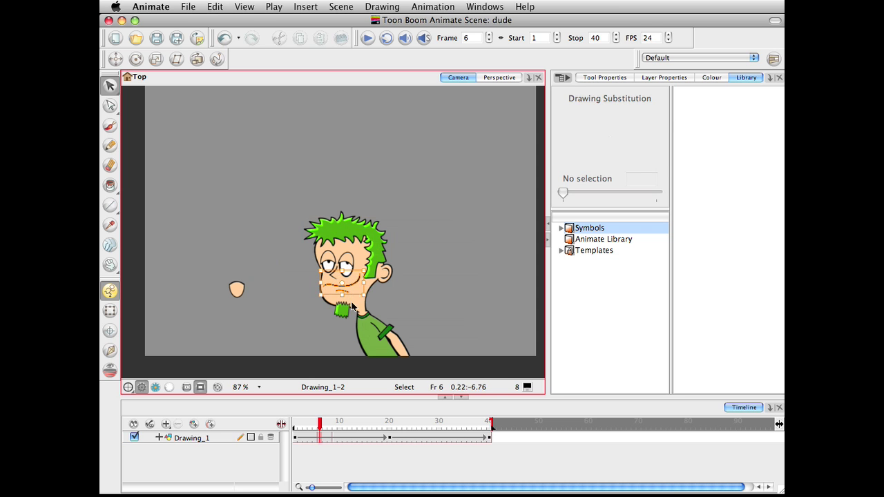
left_click(352, 312)
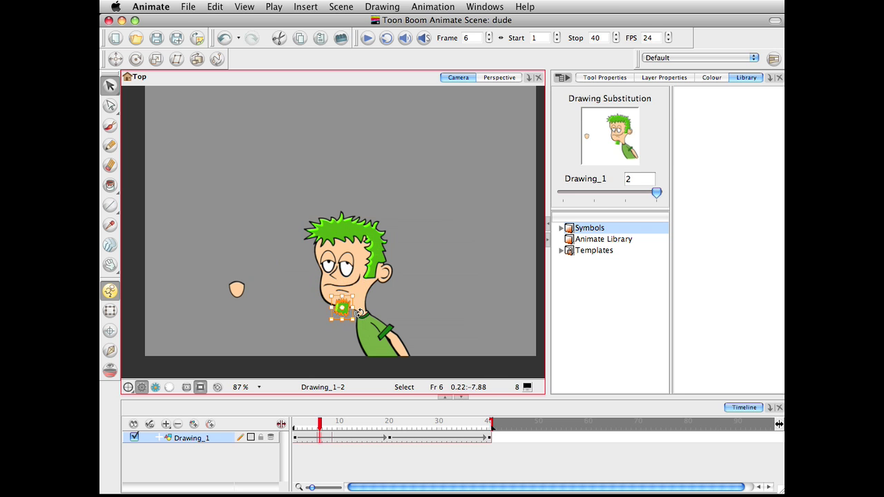
- Move the small loose piece onto the face and nudge it over the left eye
left_click(237, 290)
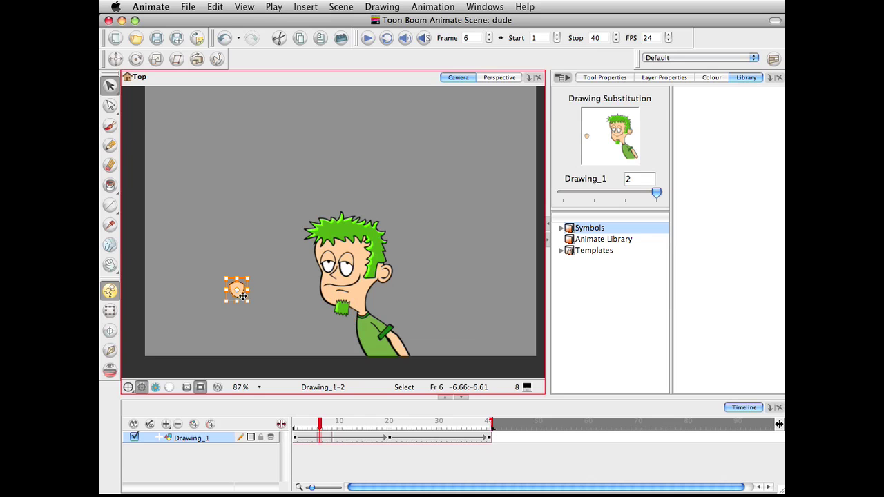
left_click(266, 334)
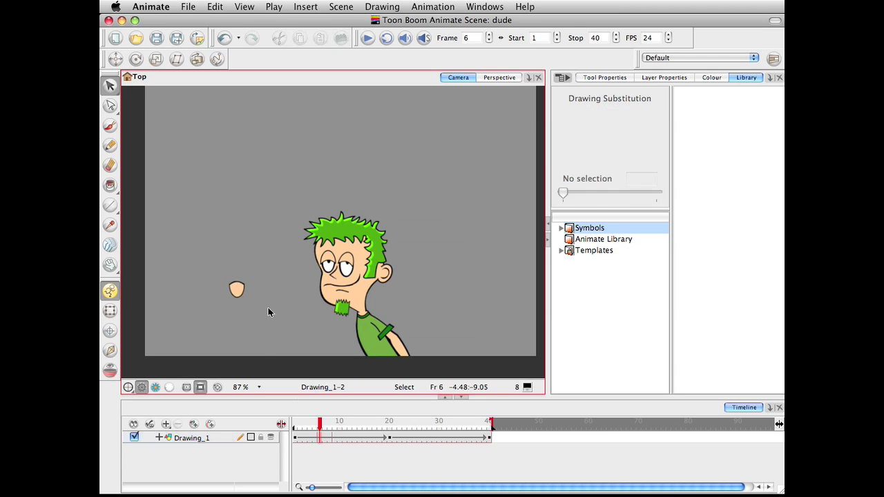
mouse_move(235, 294)
left_mouse_down()
mouse_move(355, 277)
mouse_move(347, 274)
left_mouse_up()
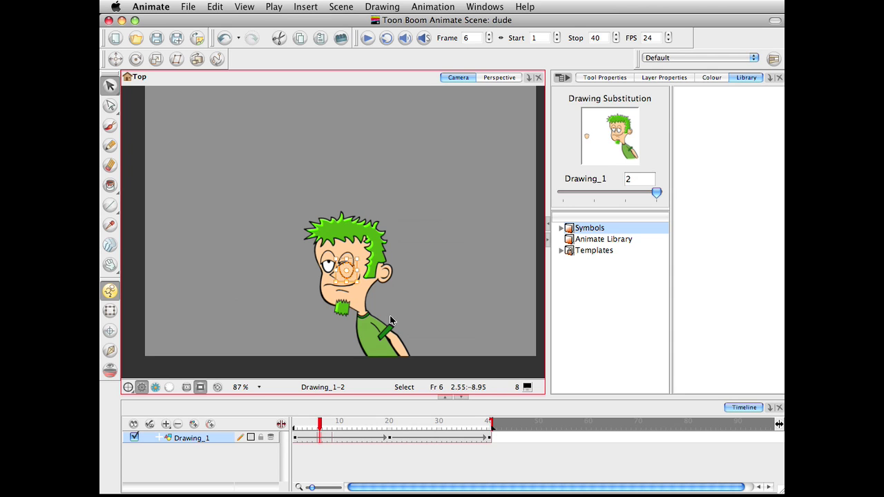
left_click(461, 248)
left_click(350, 265)
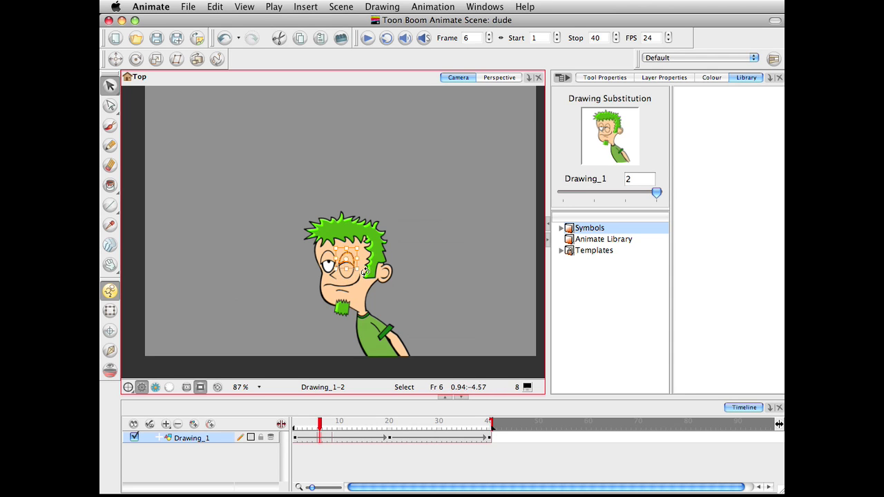
left_click(350, 275)
key("Left")
key("Left")
key("Left")
key("Left")
key("Left")
key("Left")
key("Left")
key("Left")
key("Left")
key("Left")
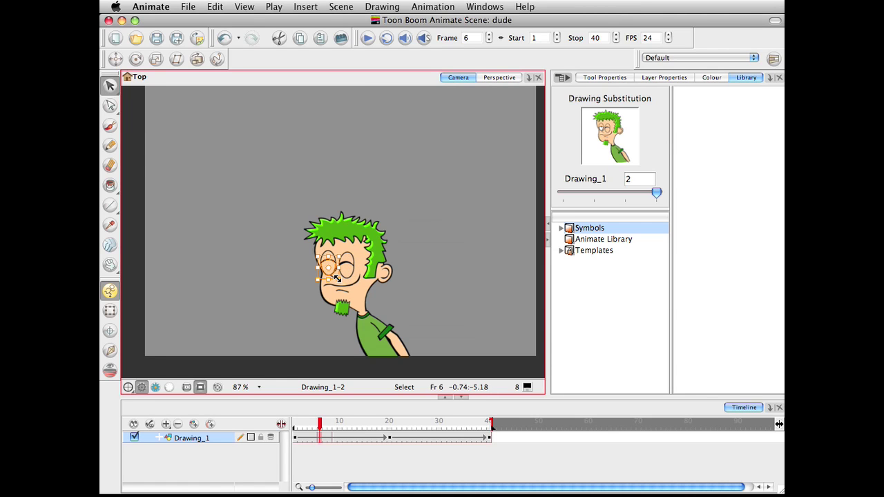
left_click_drag(341, 278, 340, 275)
key("Up")
left_click(453, 277)
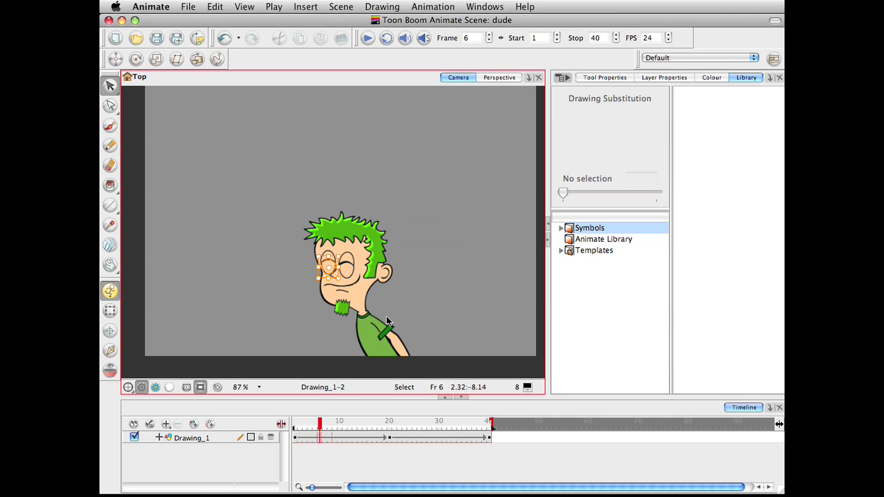
- Select both closed-eye strokes to check the blink drawing, then deselect
left_click(347, 275)
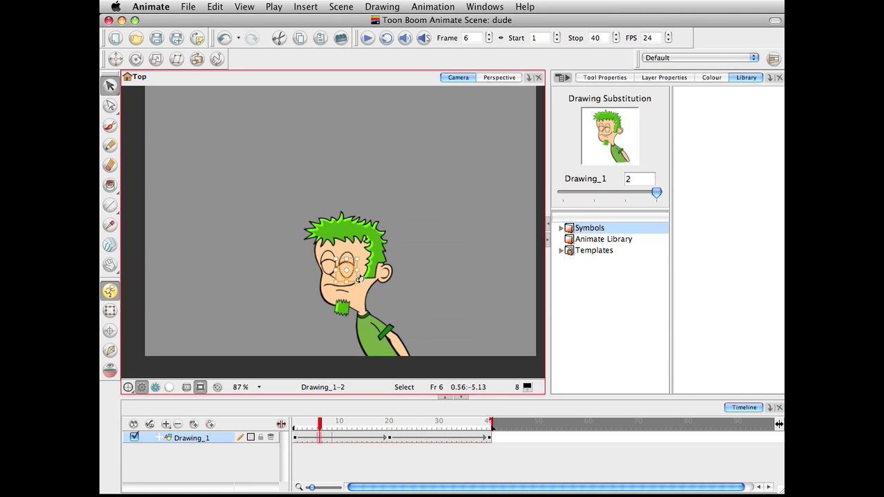
left_click(372, 279)
left_click(319, 265)
left_click(331, 270)
left_click(297, 284)
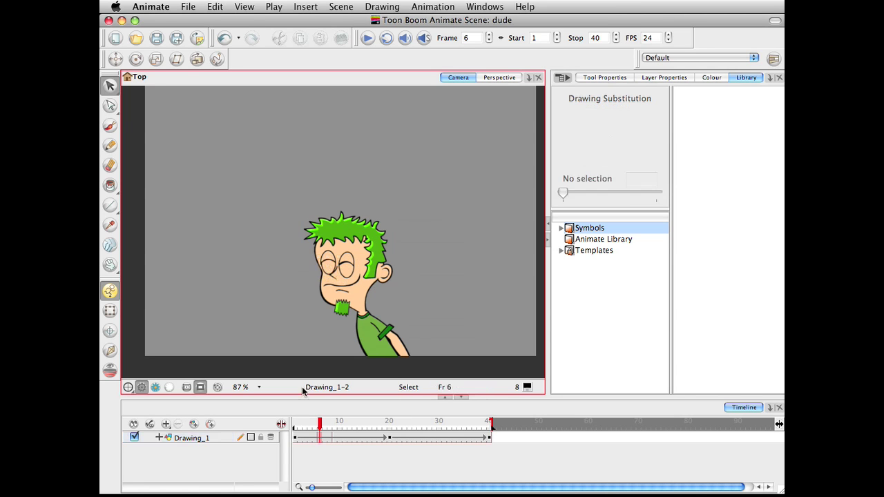
- Scrub frames 6 to 13 to check the blink swap and select the character
mouse_move(320, 422)
left_mouse_down()
mouse_move(339, 423)
mouse_move(309, 422)
mouse_move(322, 421)
left_mouse_up()
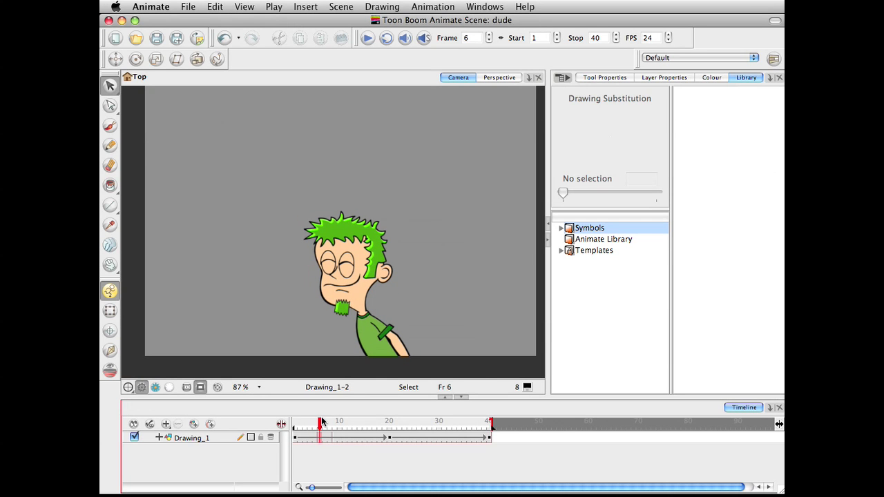
mouse_move(321, 422)
left_mouse_down()
mouse_move(306, 423)
mouse_move(482, 426)
mouse_move(301, 423)
mouse_move(329, 432)
mouse_move(345, 423)
mouse_move(315, 424)
mouse_move(354, 424)
left_mouse_up()
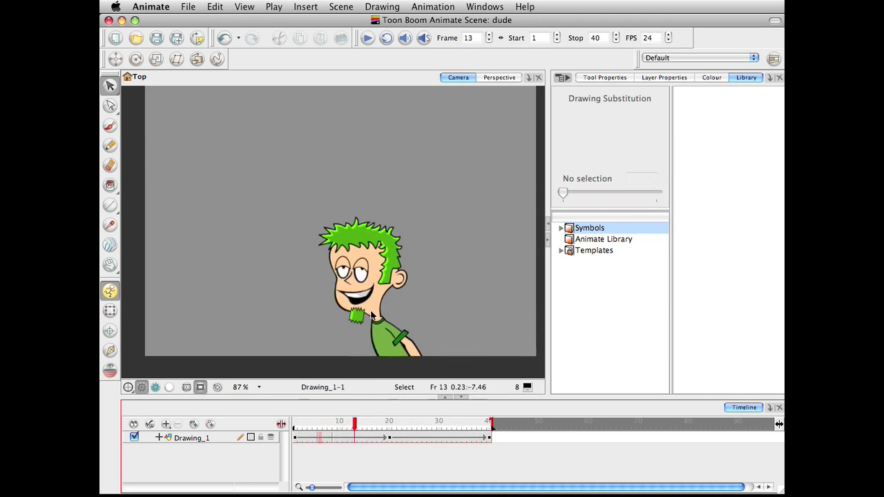
left_click(374, 276)
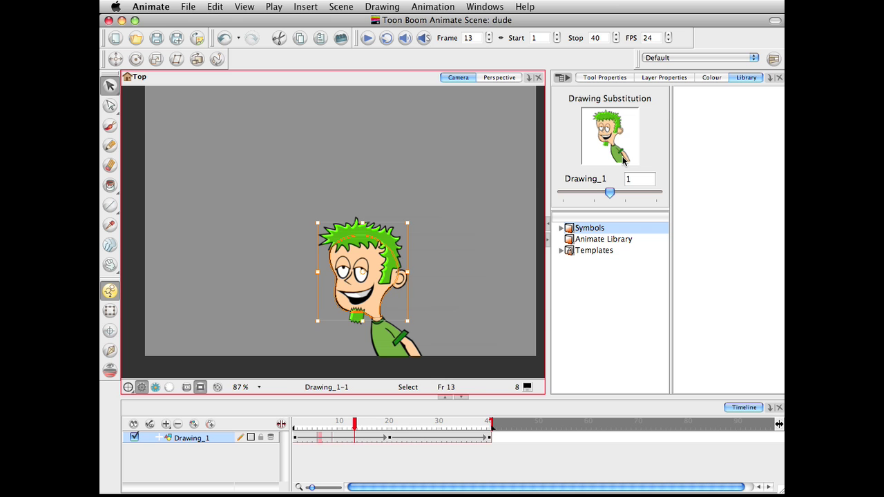
- At frame 20, move the whole character up and left, then scrub to review
left_click_drag(354, 428, 389, 440)
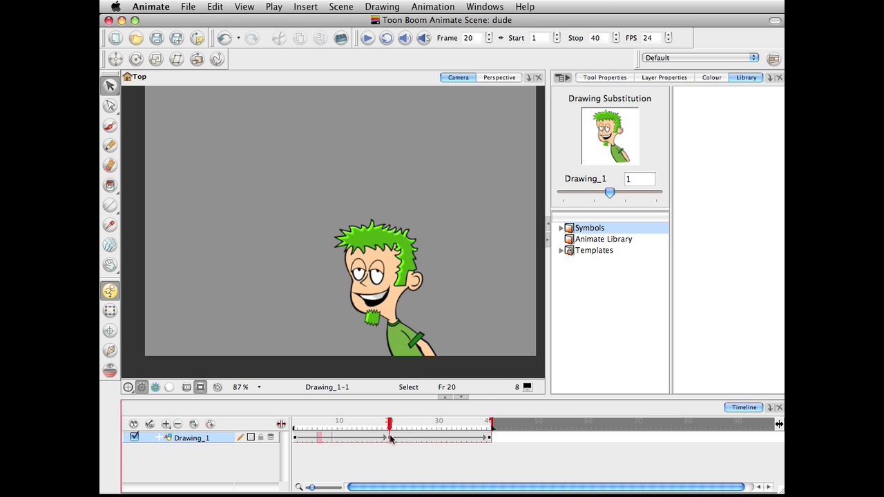
left_click(110, 311)
left_click_drag(347, 275, 337, 260)
left_click_drag(390, 420, 338, 424)
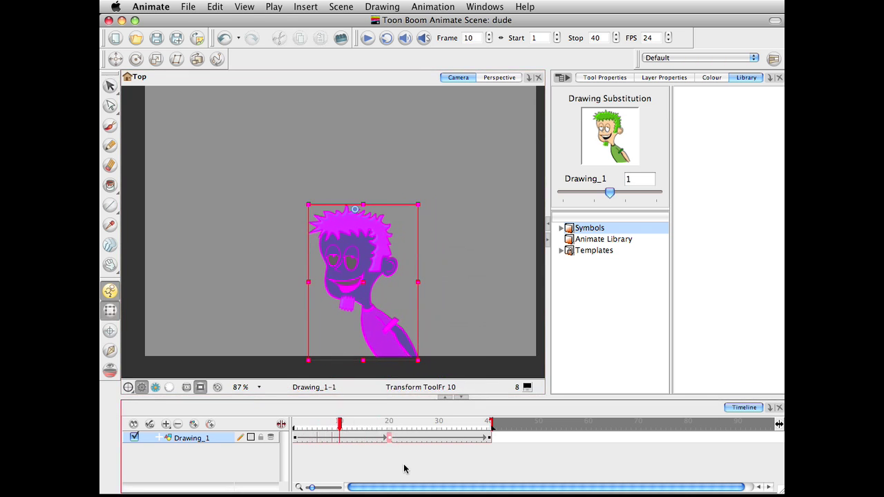
- Review the end of the tween across frames 32 to 40
left_click(483, 444)
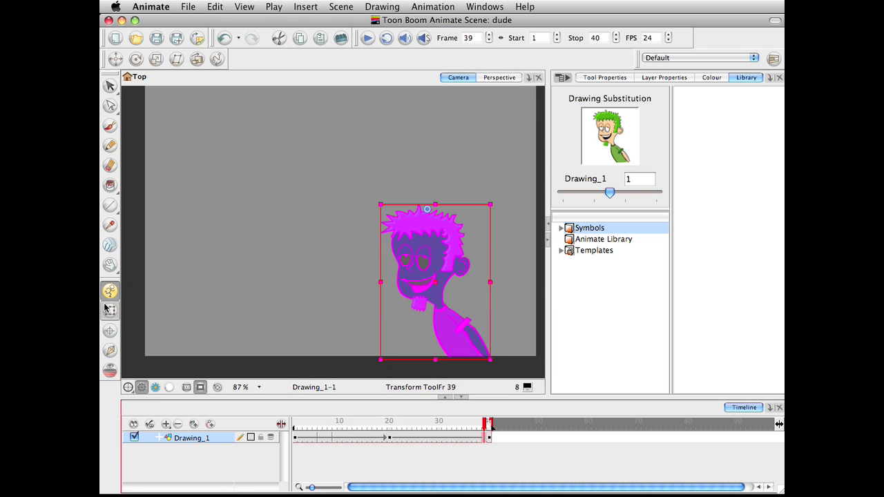
left_click(475, 439)
left_click(490, 439)
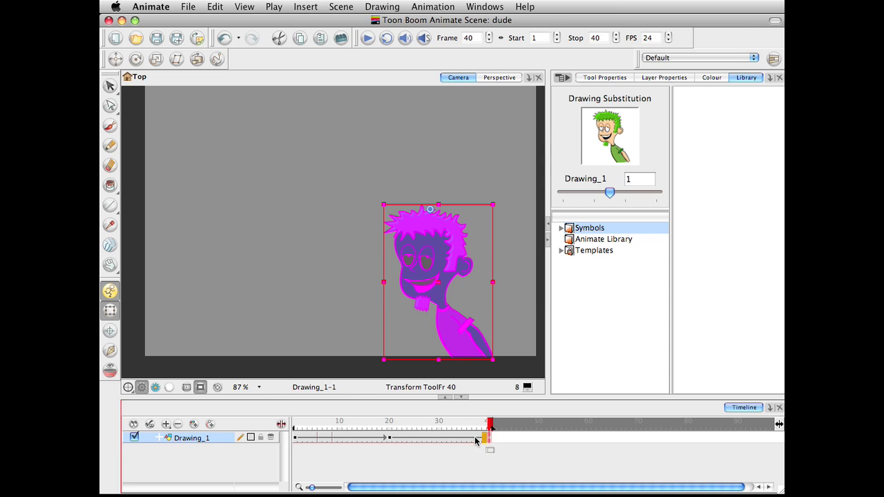
left_click(474, 439)
left_click(449, 438)
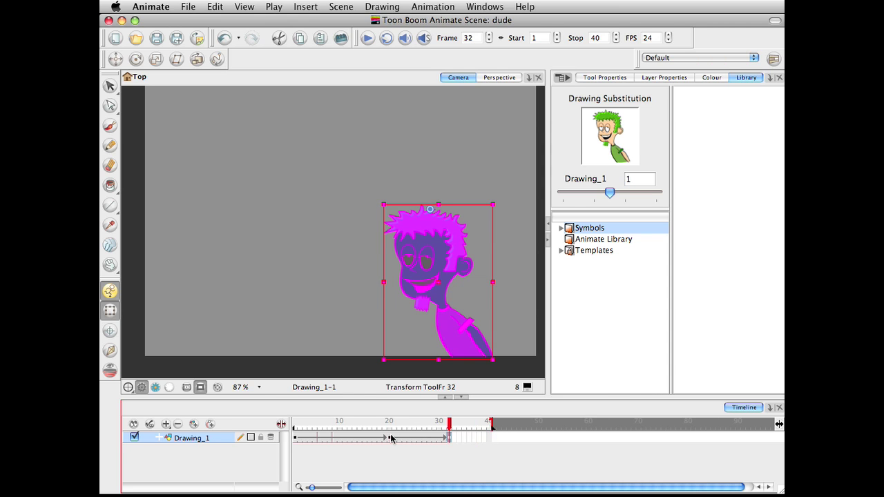
- Drag the frame-20 keyframe to frame 16, review the retimed motion, and end on frame 21
left_click(390, 438)
left_click_drag(390, 438, 370, 439)
left_click(449, 439)
left_click(424, 439)
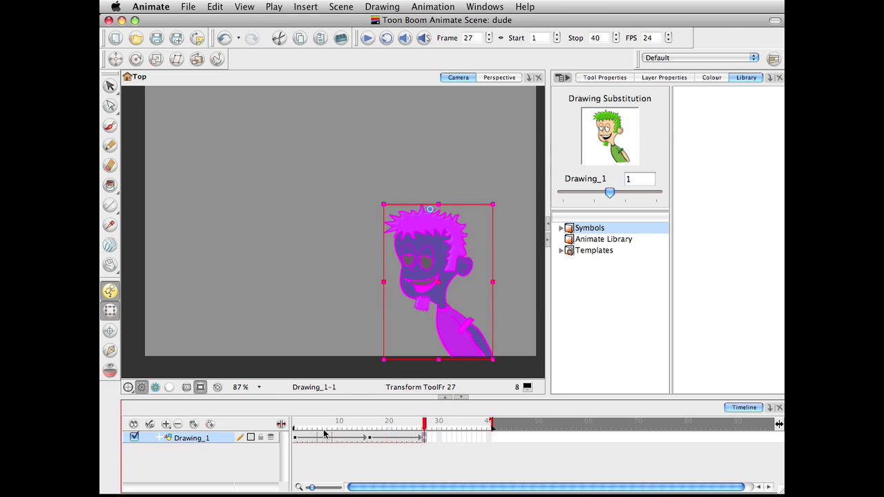
left_click_drag(324, 433, 349, 433)
left_click(382, 453)
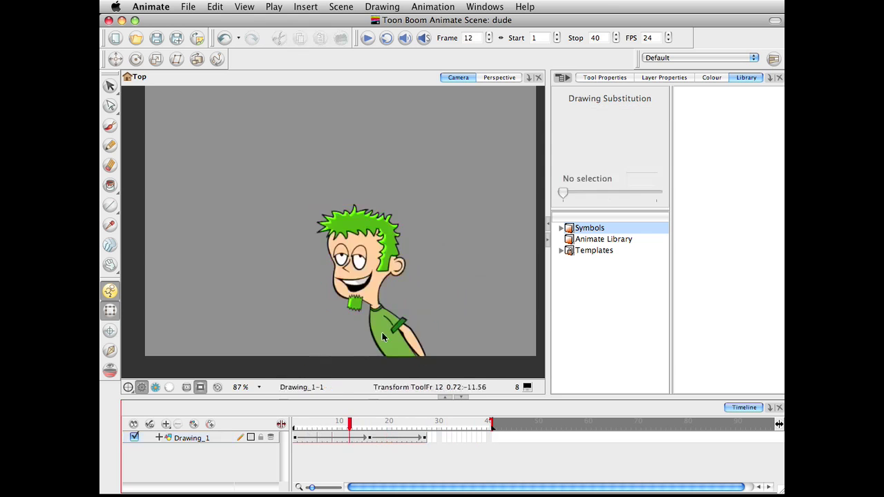
left_click(383, 336)
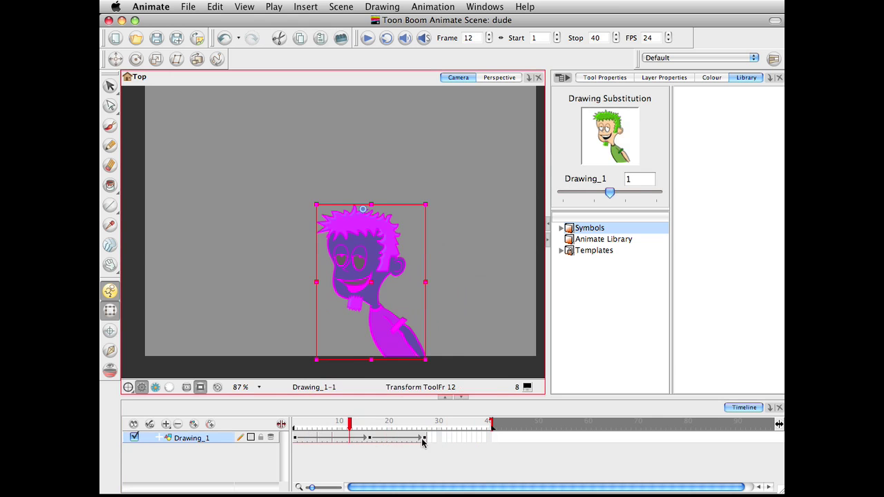
left_click(395, 440)
- Duplicate the frame-21 drawing into Drawing_1-3 using Drawing > Duplicate Drawings
right_click(392, 273)
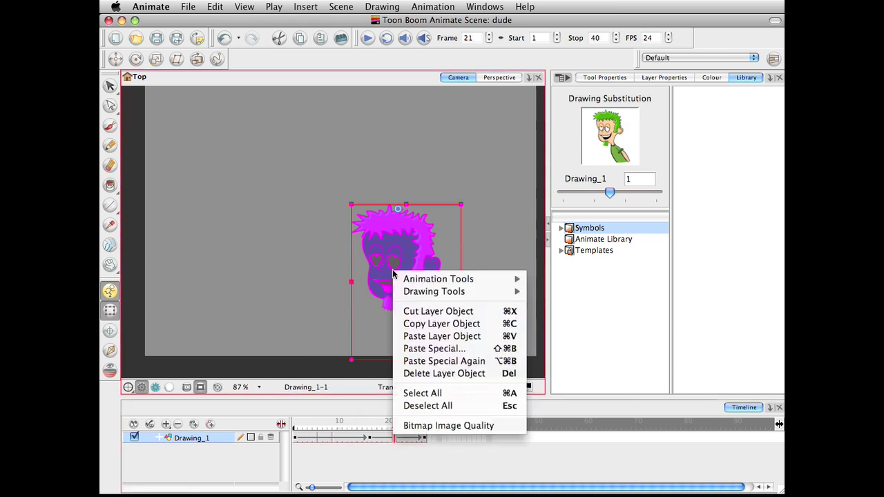
mouse_move(510, 291)
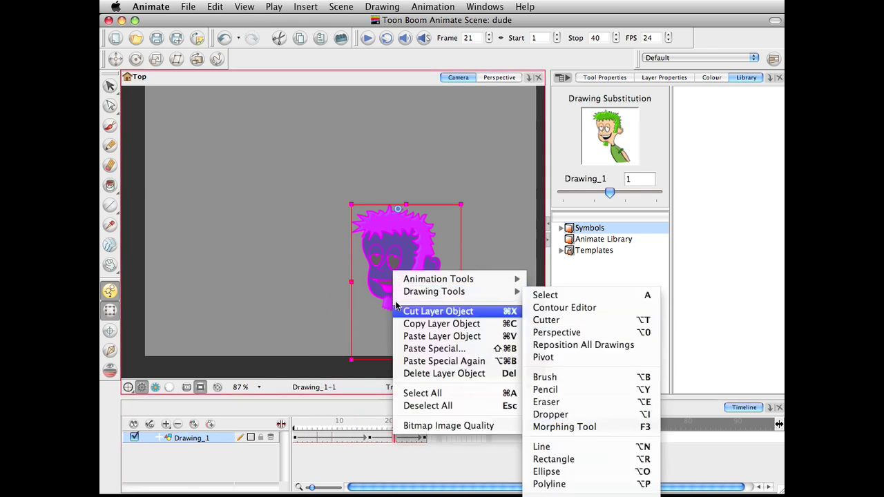
key("Escape")
left_click(381, 7)
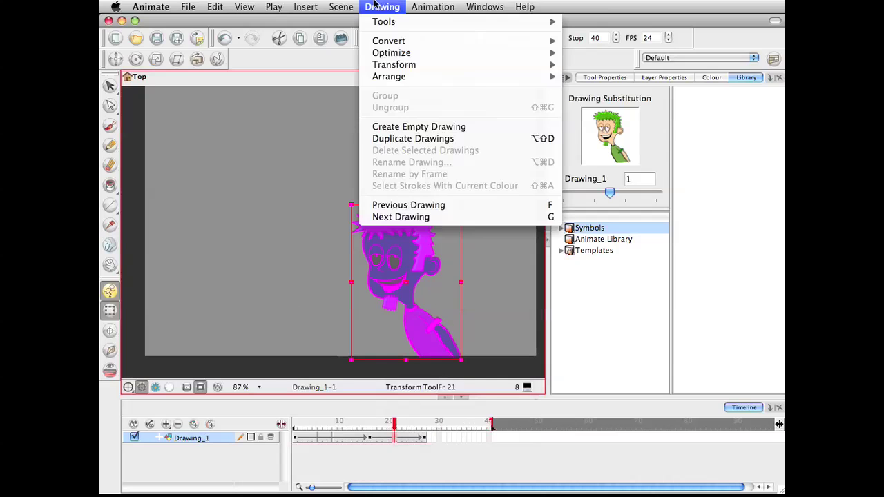
mouse_move(395, 81)
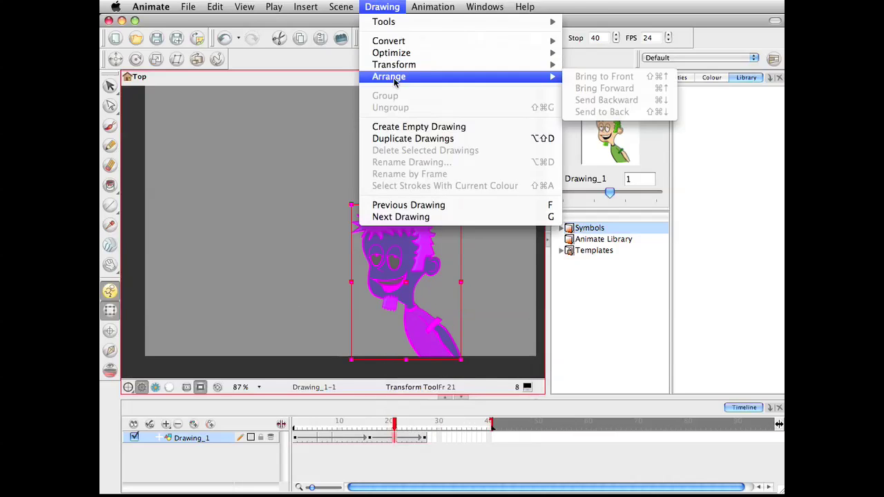
left_click(408, 138)
left_click(316, 236)
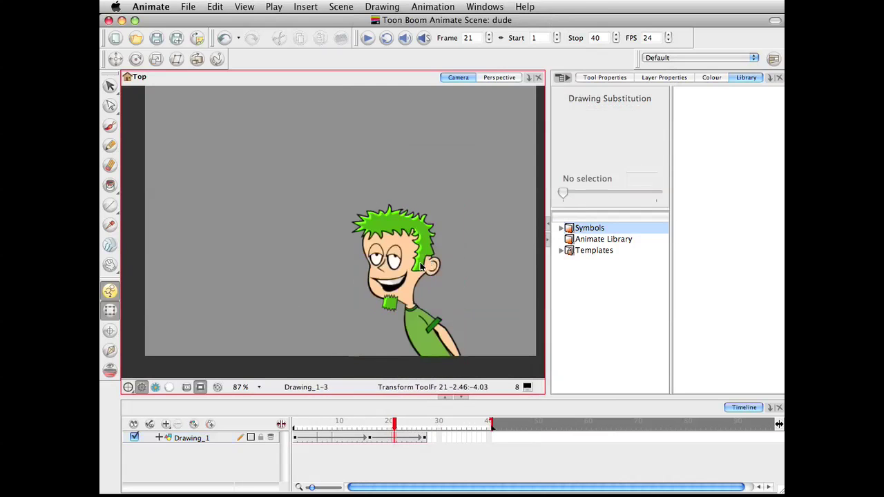
left_click(430, 260)
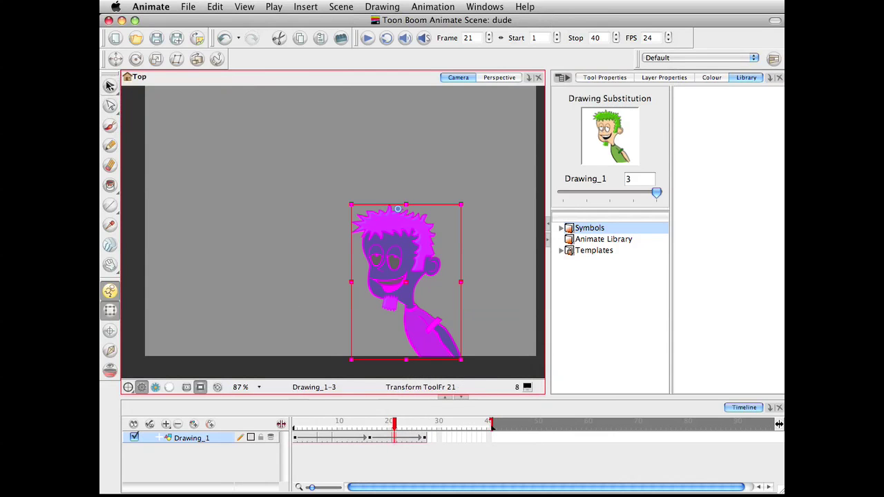
key("alt+s")
- Enlarge the left eye, adjust the goatee, and stretch the mouth taller
left_click(372, 254)
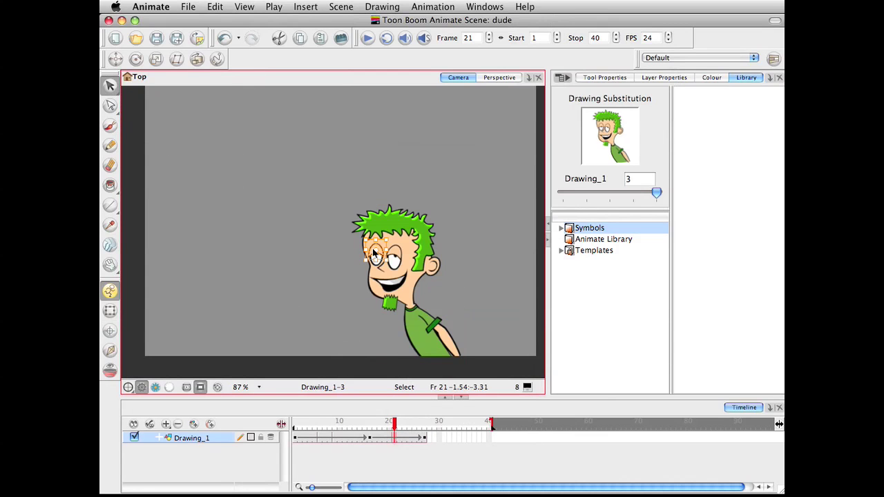
left_click_drag(373, 253, 392, 263)
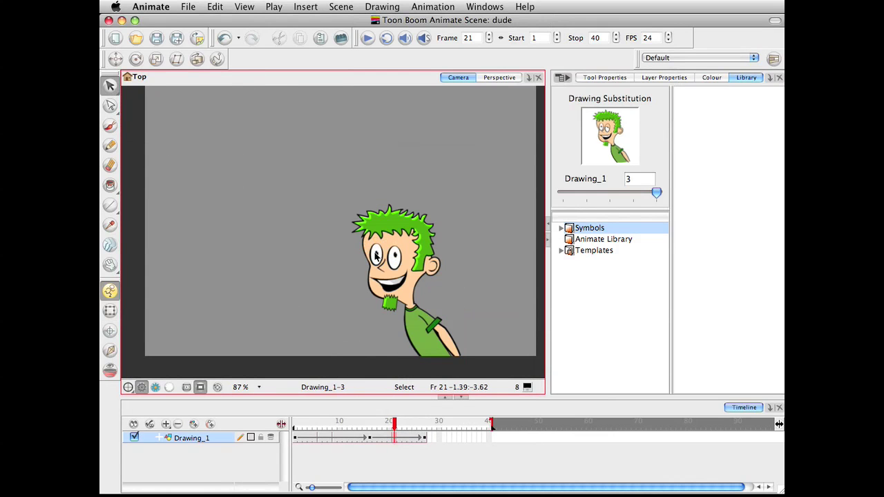
left_click(387, 297)
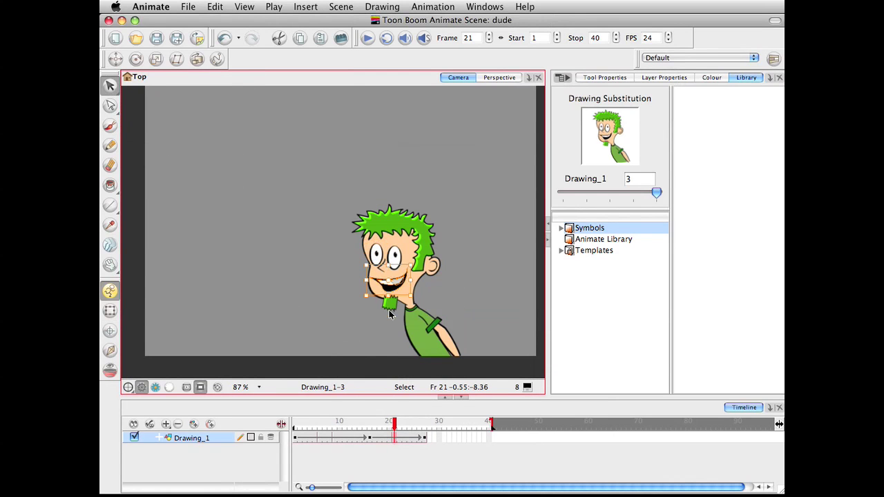
left_click_drag(391, 315, 394, 312)
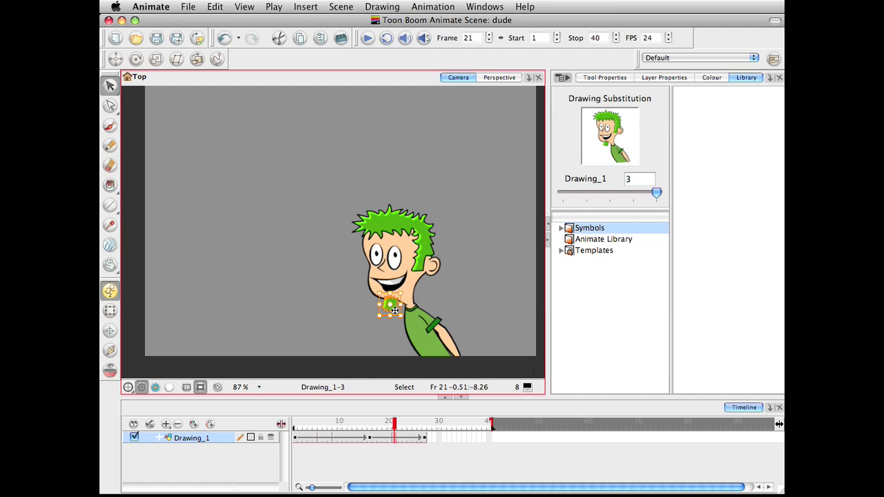
left_click(391, 292)
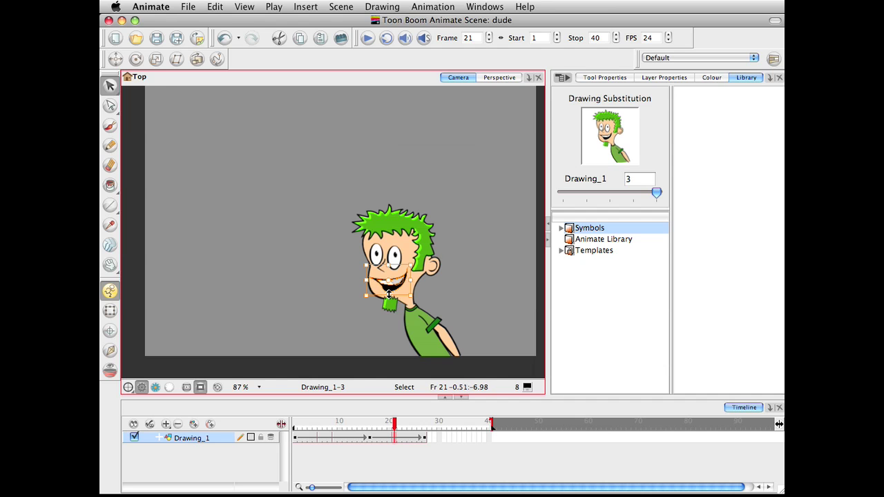
left_click_drag(389, 293, 389, 298)
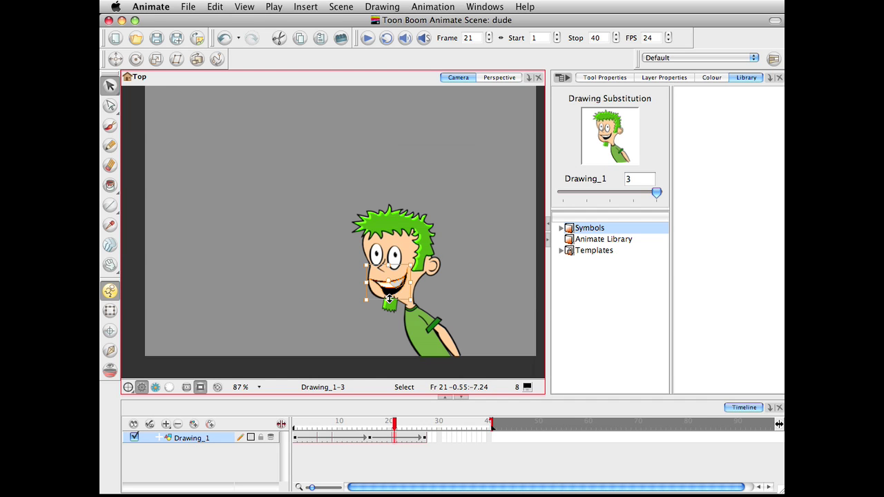
left_click(395, 313)
key("ctrl+z")
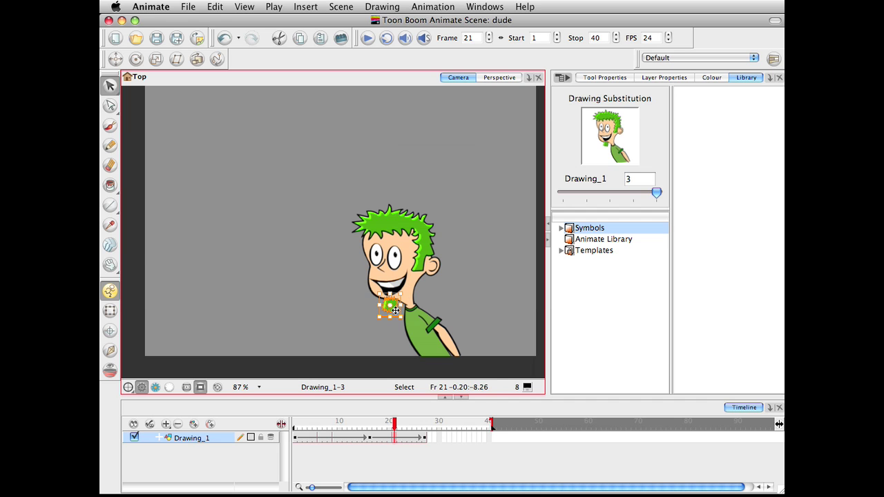
left_click(365, 278)
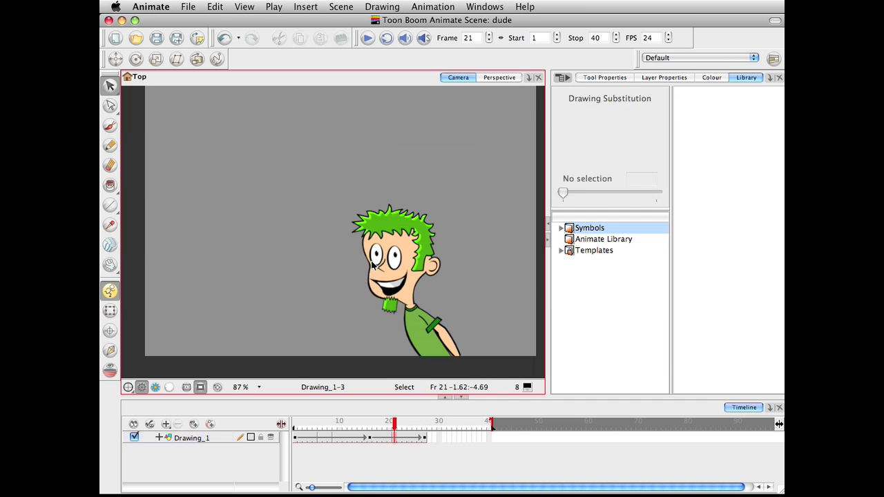
- Scale both eyes larger for a wide-eyed look
left_click(378, 252)
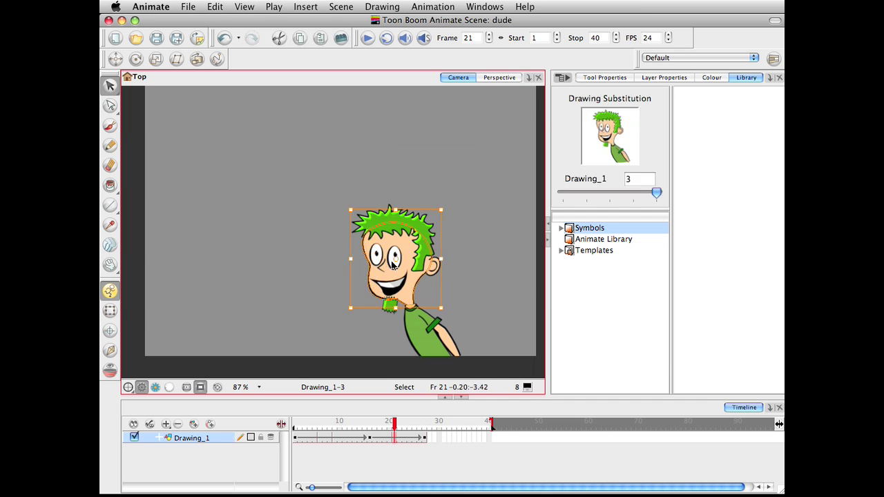
left_click(397, 257)
left_click_drag(403, 244, 406, 239)
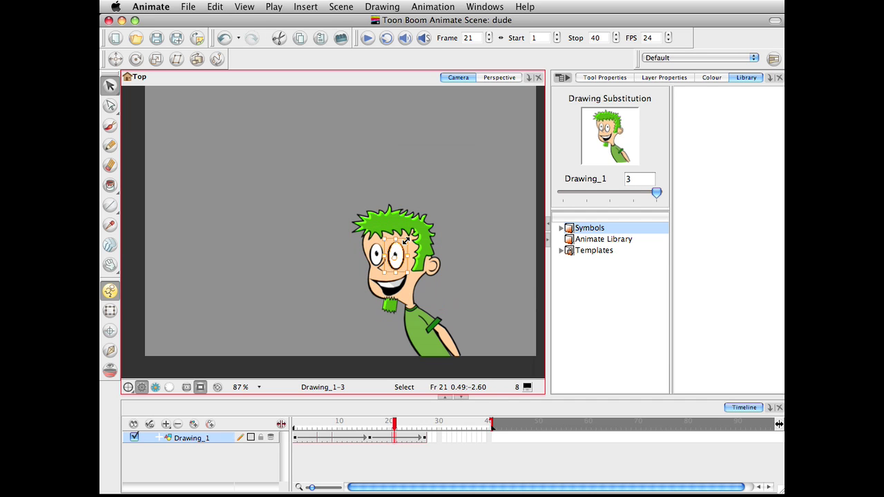
left_click(363, 250)
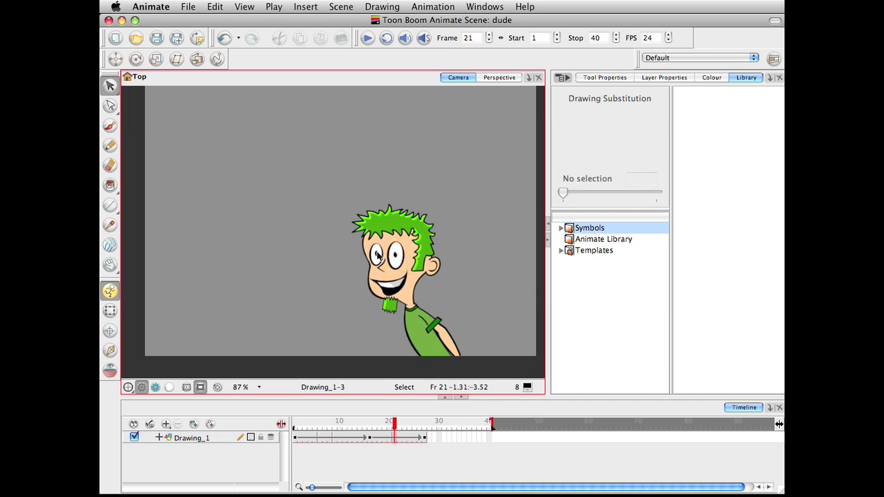
left_click(378, 256)
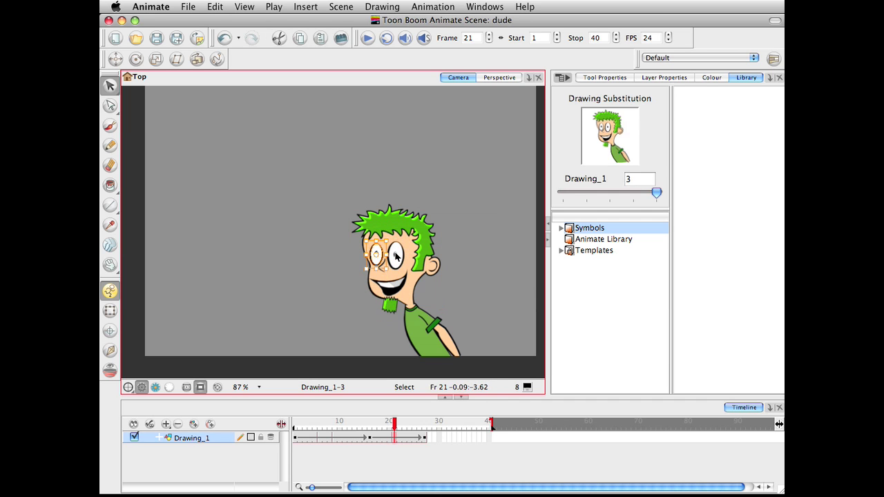
left_click(397, 257)
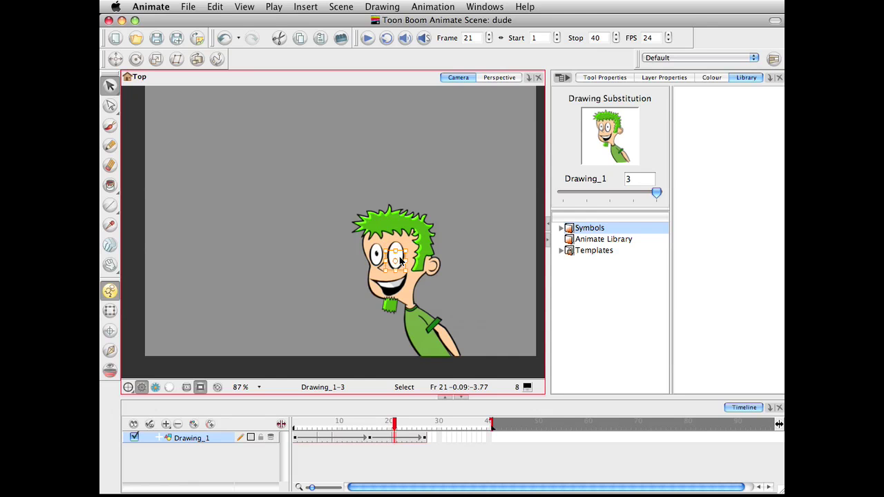
left_click(376, 255)
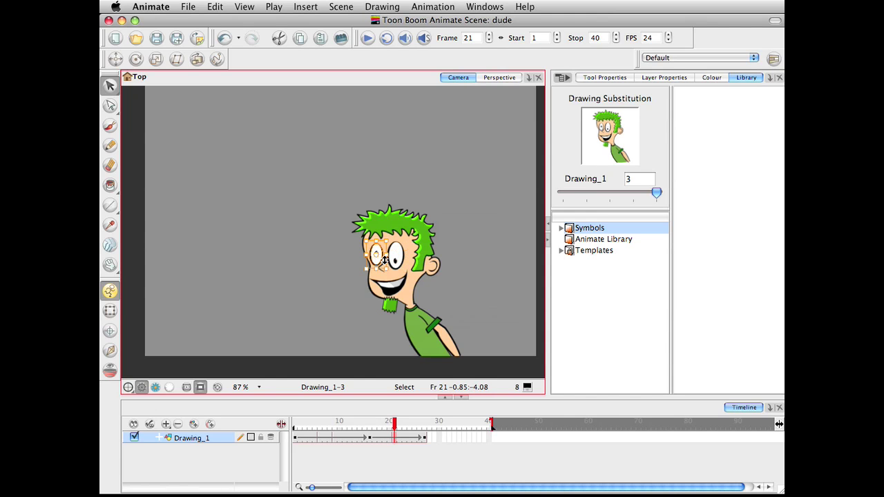
left_click(339, 251)
left_click(379, 258)
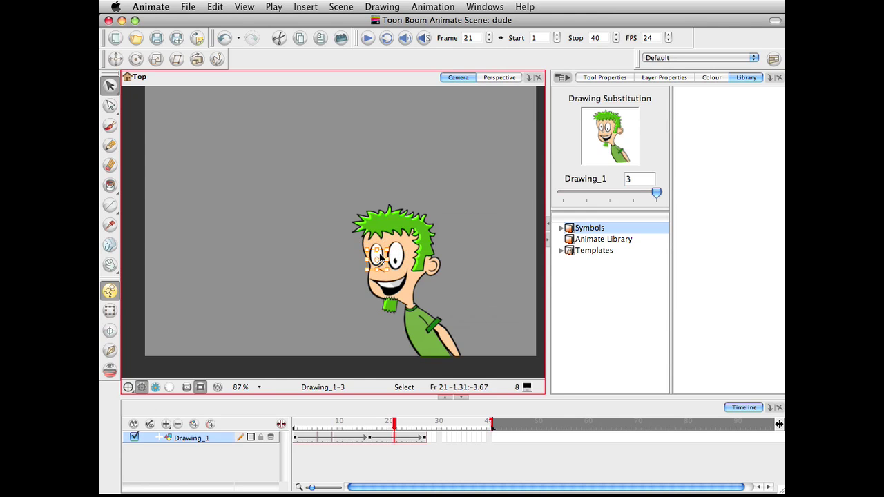
left_click(444, 263)
left_click(415, 289)
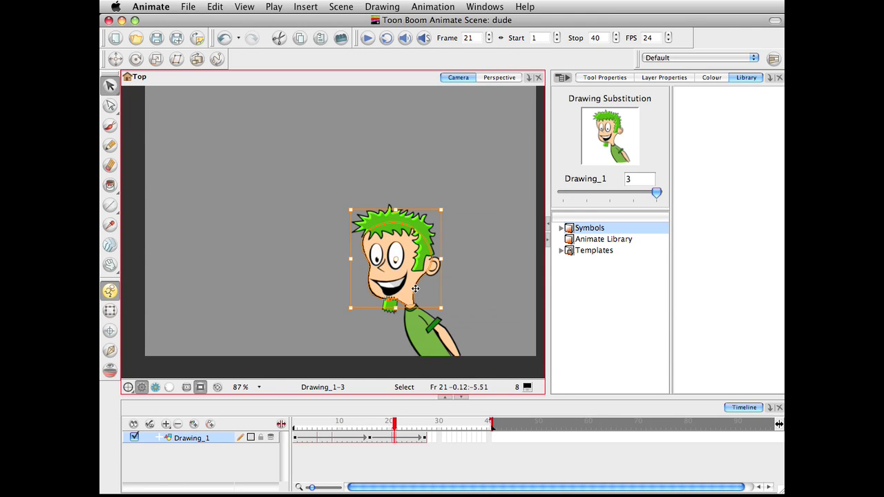
left_click(384, 267)
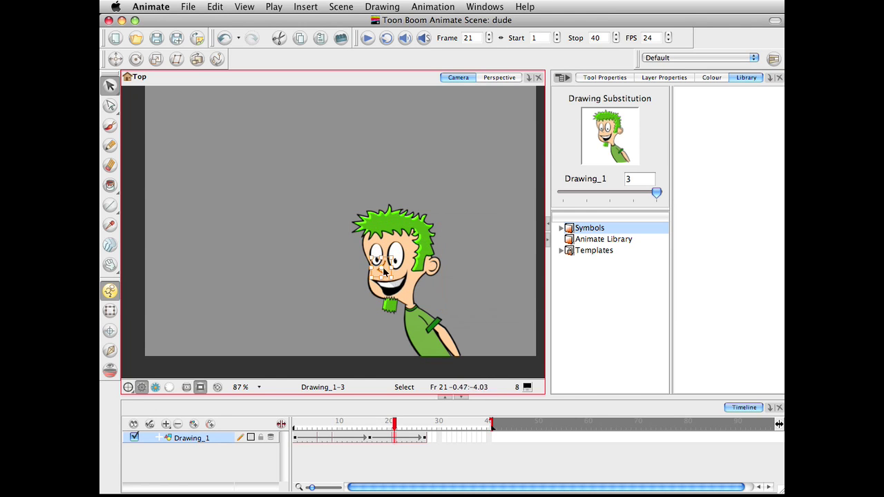
left_click(318, 333)
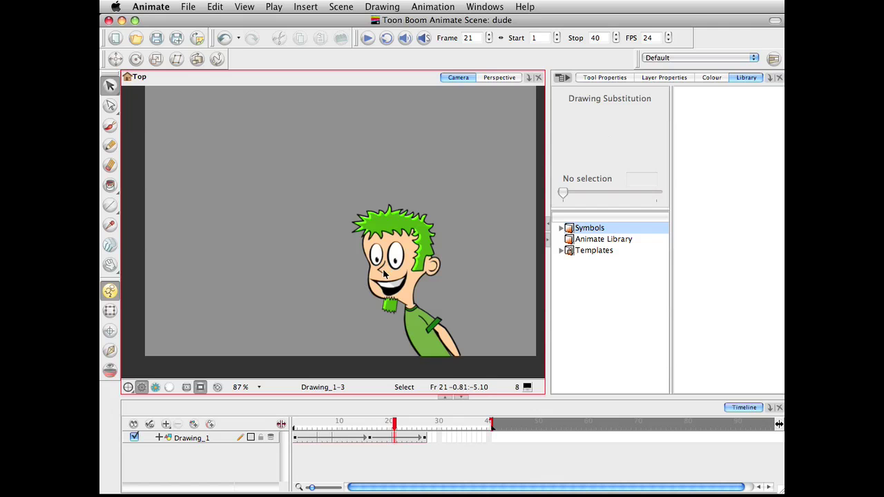
- Nudge the mouth up slightly on the face and deselect it
left_click(389, 295)
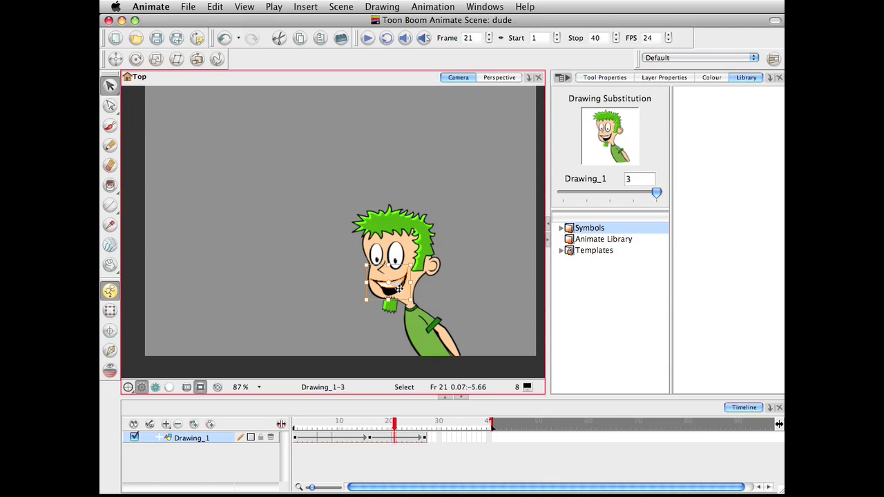
left_click_drag(389, 299, 391, 293)
left_click(370, 301)
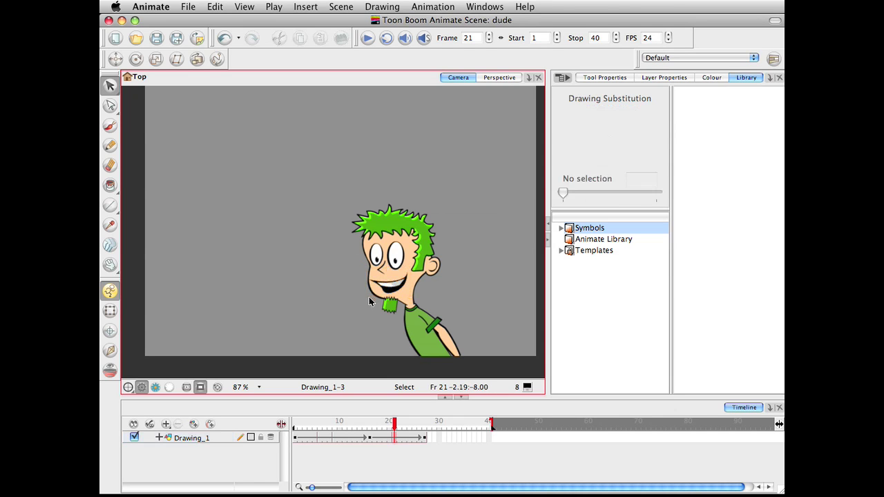
- Select the head, stretch it down to lengthen the chin, and tilt it slightly
left_click(373, 293)
left_click_drag(396, 310, 395, 309)
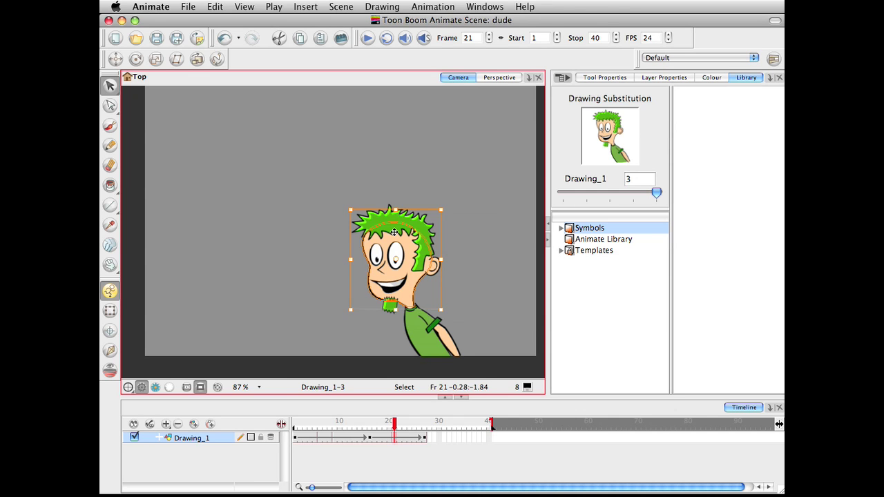
left_click_drag(441, 199, 441, 194)
left_click(461, 181)
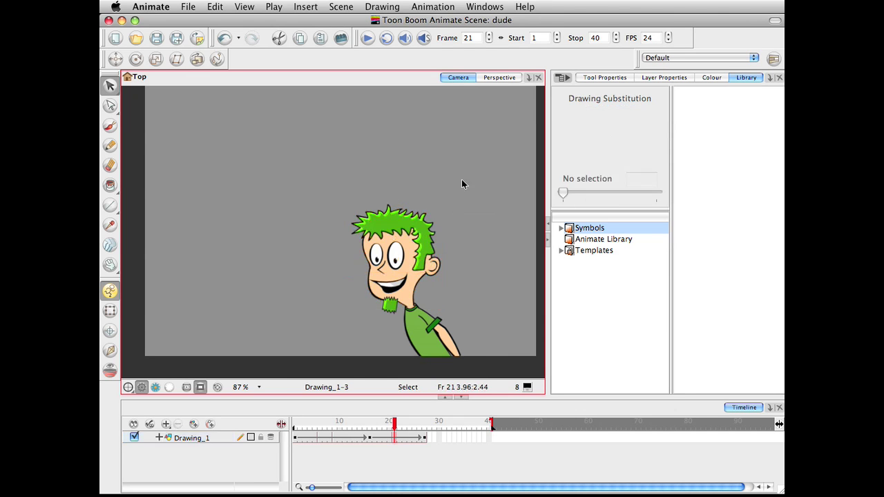
mouse_move(333, 181)
left_mouse_down()
mouse_move(451, 319)
mouse_move(464, 310)
left_mouse_up()
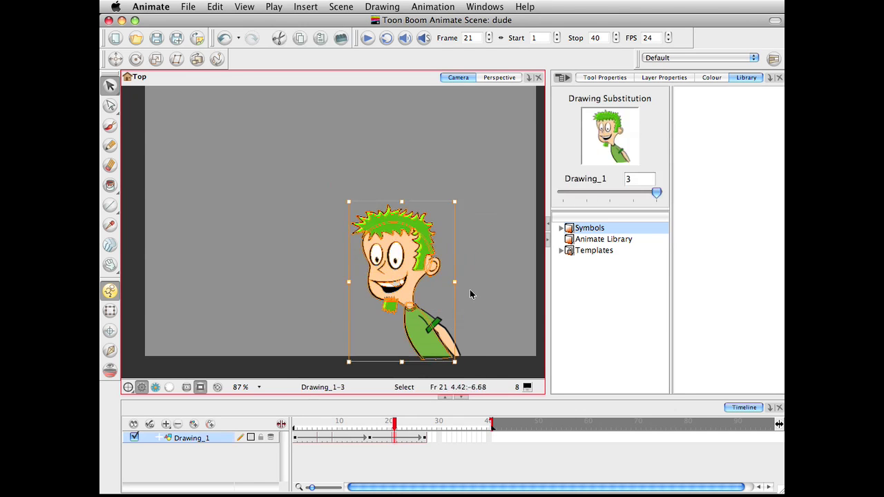
left_click(470, 294)
left_click_drag(287, 170, 459, 301)
left_click_drag(395, 310, 394, 317)
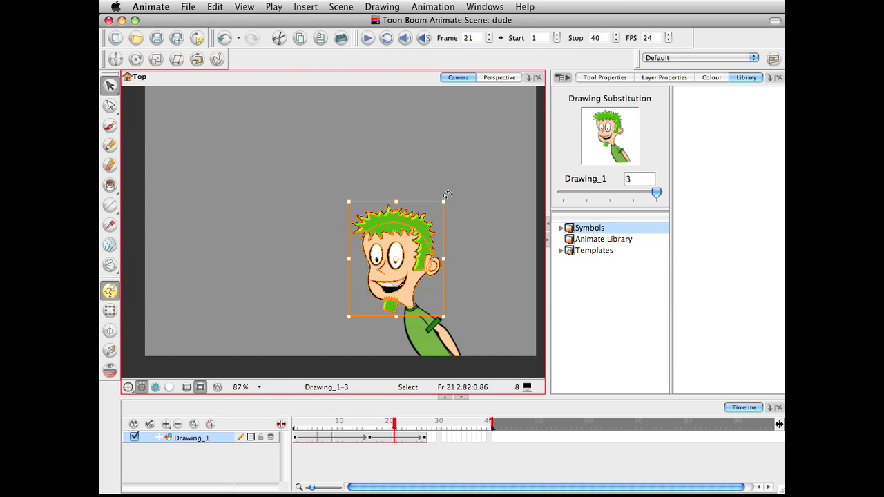
left_click_drag(443, 195, 442, 195)
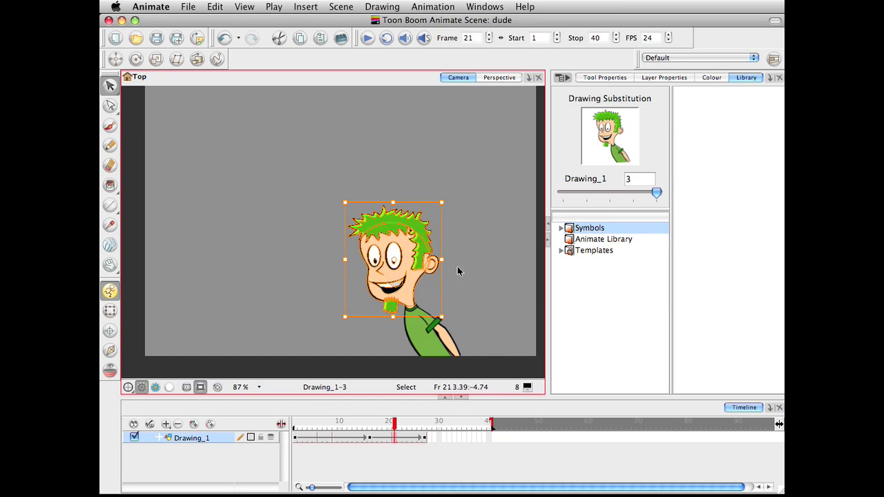
- Deselect and scrub frames 17 to 23 to preview the motion
left_click(434, 264)
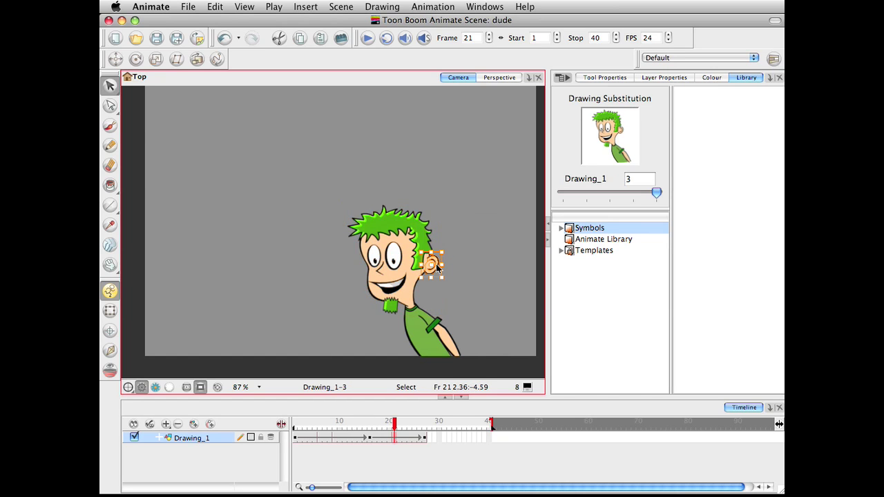
left_click(493, 307)
mouse_move(394, 423)
left_mouse_down()
mouse_move(373, 423)
mouse_move(405, 422)
mouse_move(338, 422)
mouse_move(437, 239)
mouse_move(424, 414)
mouse_move(337, 415)
mouse_move(424, 424)
left_mouse_up()
left_click(424, 436)
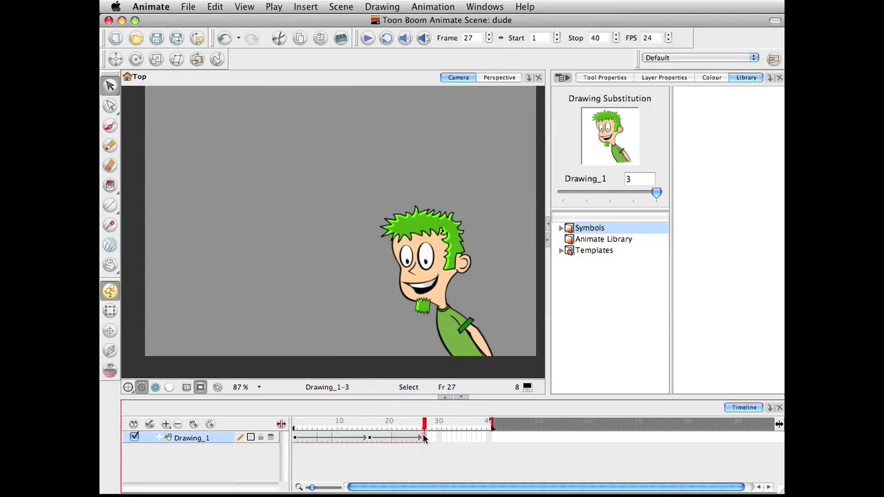
left_click(110, 310)
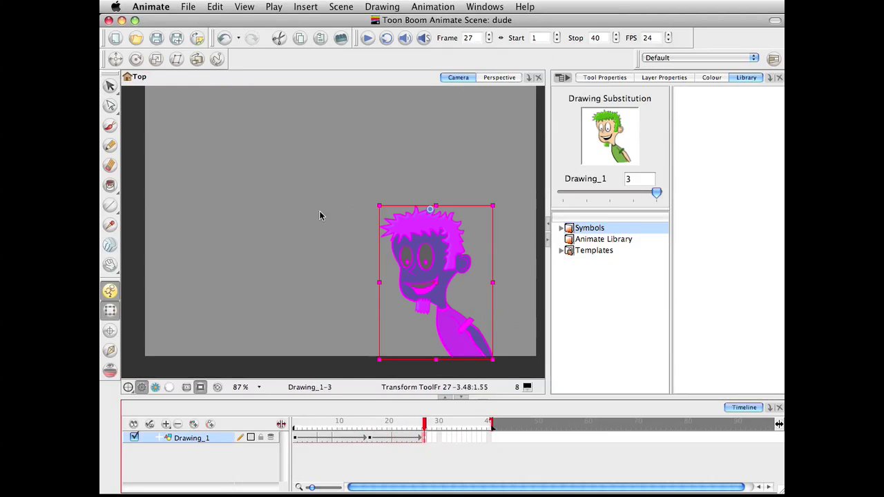
left_click_drag(503, 201, 501, 194)
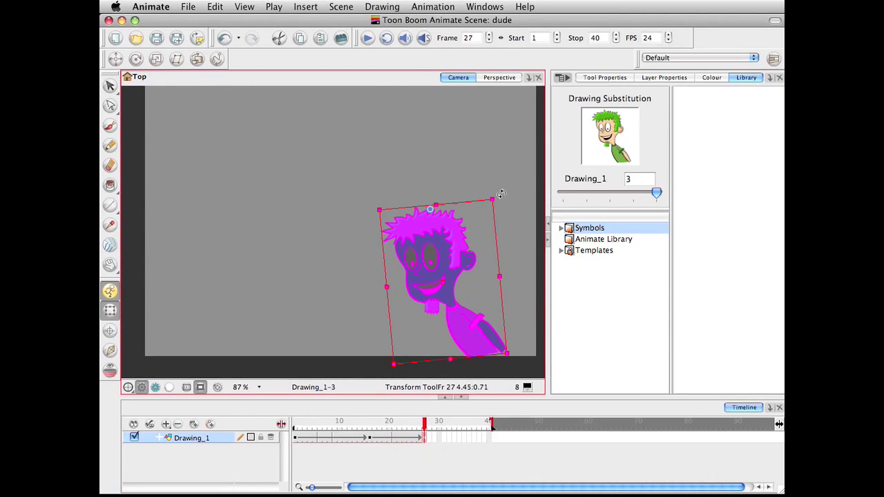
key("ctrl+z")
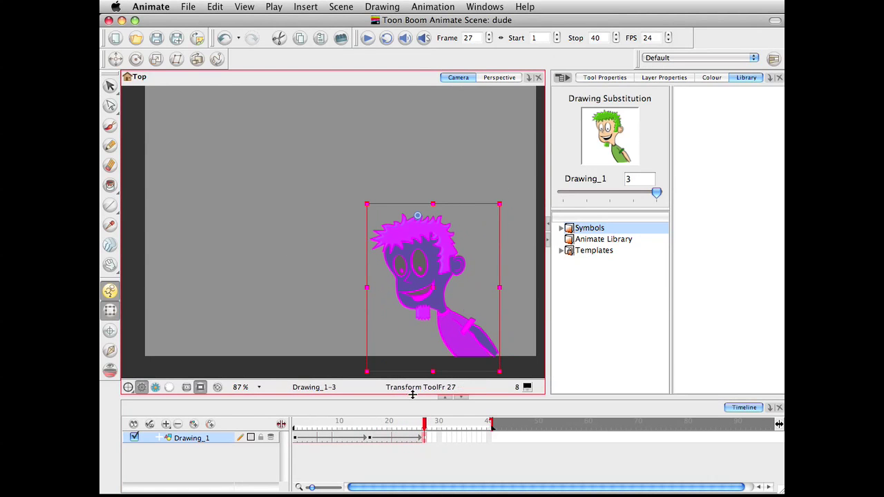
mouse_move(418, 422)
left_mouse_down()
mouse_move(384, 422)
mouse_move(409, 422)
left_mouse_up()
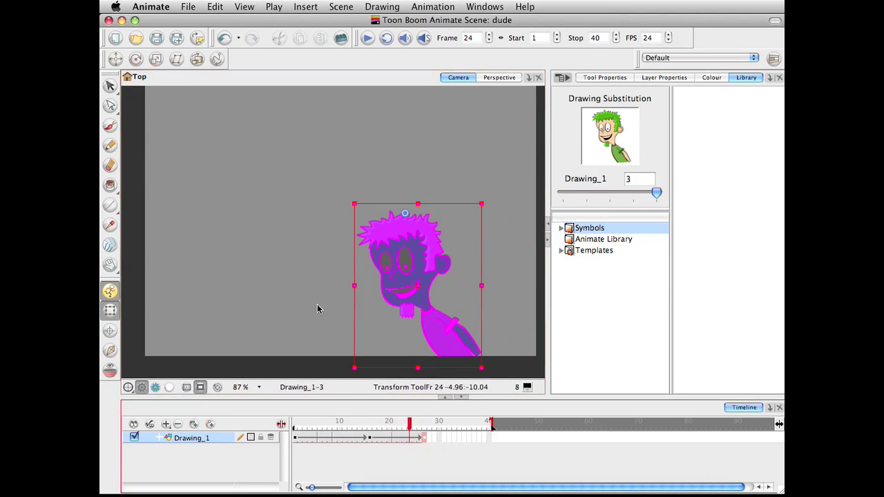
left_click(109, 311)
left_click(234, 298)
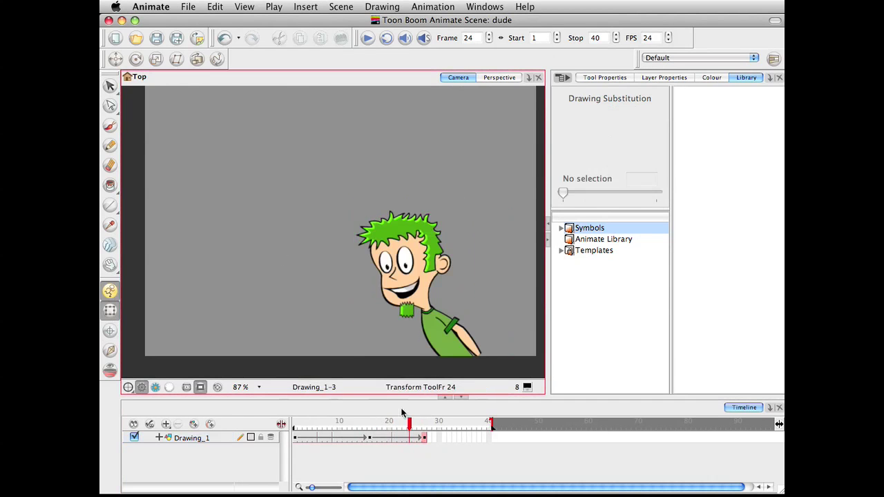
mouse_move(409, 421)
left_mouse_down()
mouse_move(419, 422)
mouse_move(365, 421)
mouse_move(429, 437)
mouse_move(380, 437)
mouse_move(419, 437)
mouse_move(408, 438)
left_mouse_up()
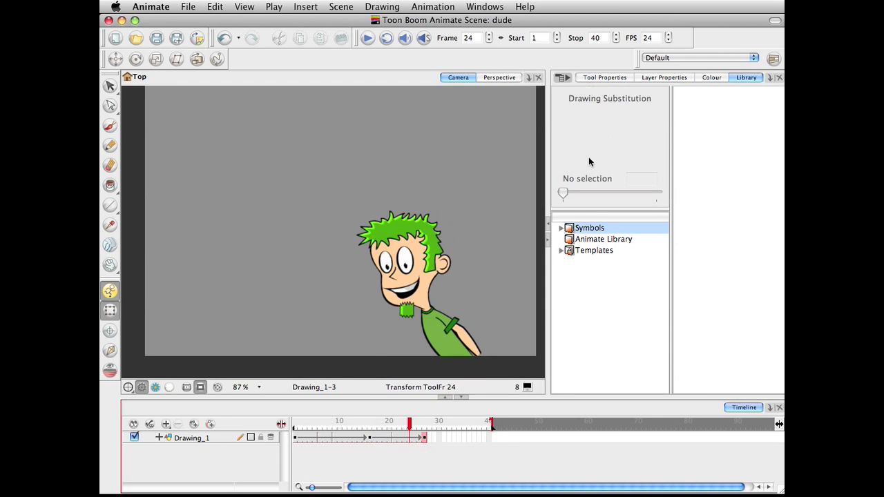
- Substitute closed-eyes drawing 2 for drawing 3 at frame 24 and scrub to preview the blink
left_click(476, 278)
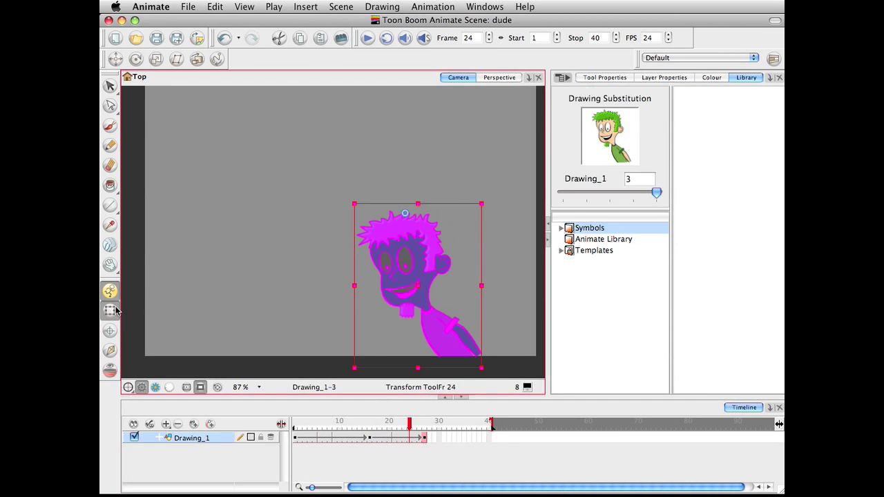
left_click(110, 85)
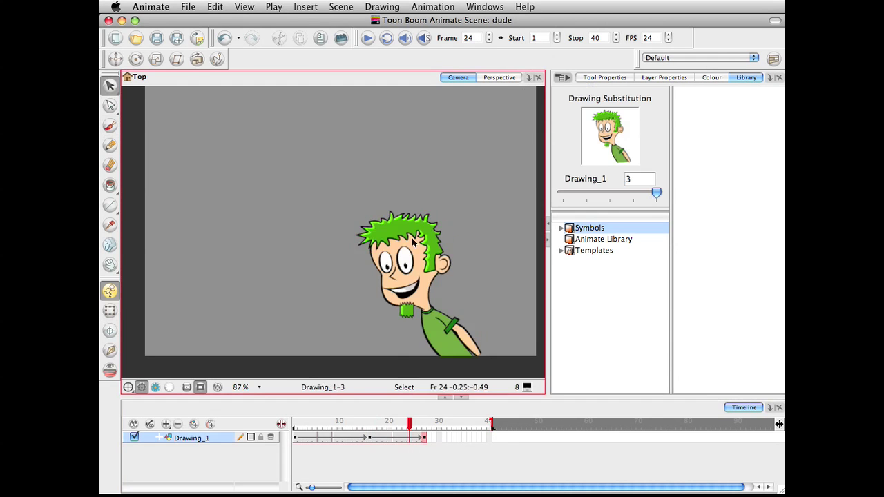
left_click_drag(640, 189, 625, 189)
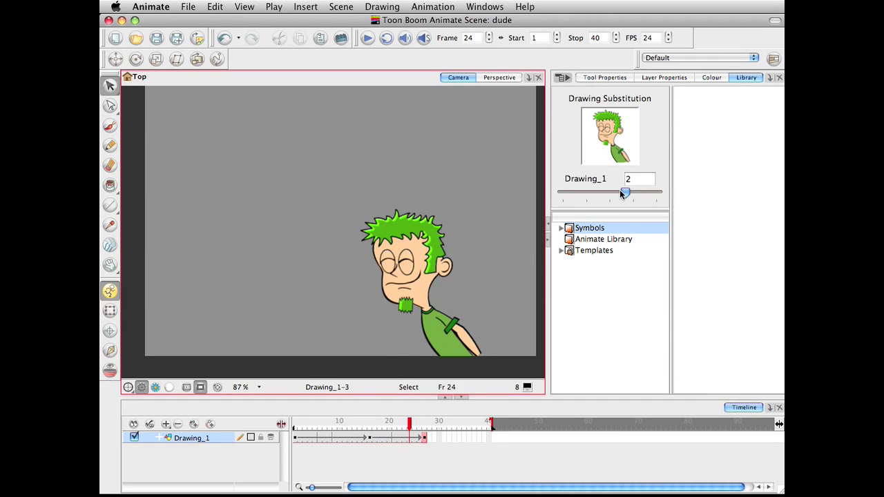
left_click(410, 424)
mouse_move(410, 424)
left_mouse_down()
mouse_move(385, 424)
mouse_move(423, 423)
mouse_move(329, 422)
mouse_move(430, 422)
mouse_move(303, 423)
left_mouse_up()
left_click(243, 266)
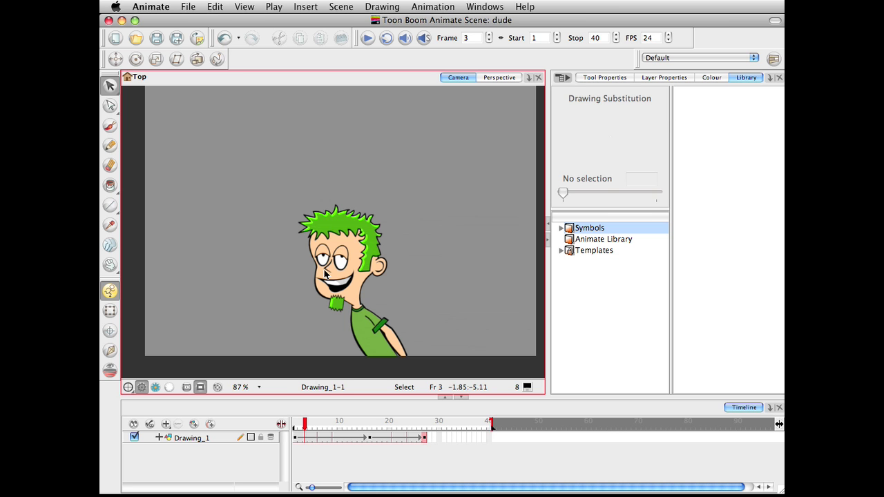
left_click(355, 241)
right_click(356, 242)
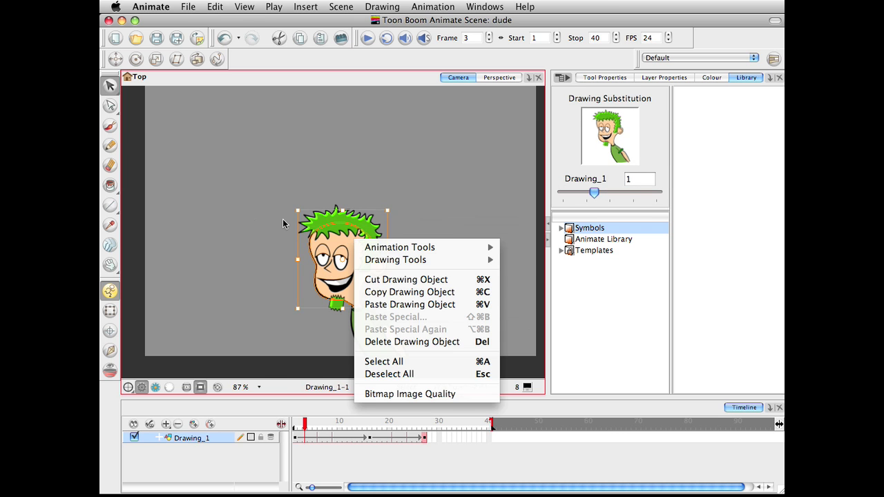
left_click(253, 222)
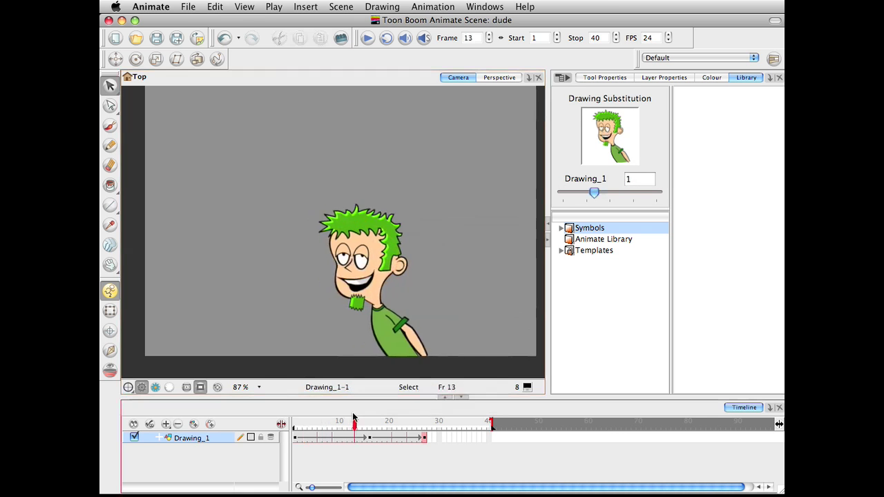